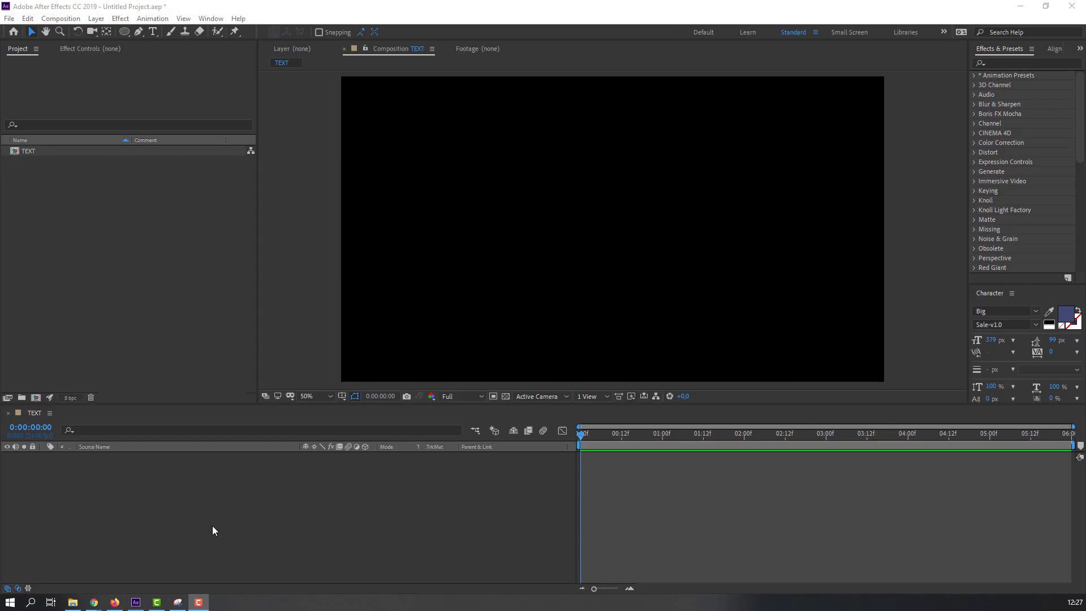
# - Create a full-frame lavender solid layer named BG from the timeline's New > Solid menu
pyautogui.rightClick(74, 487)
pyautogui.moveTo(102, 363)
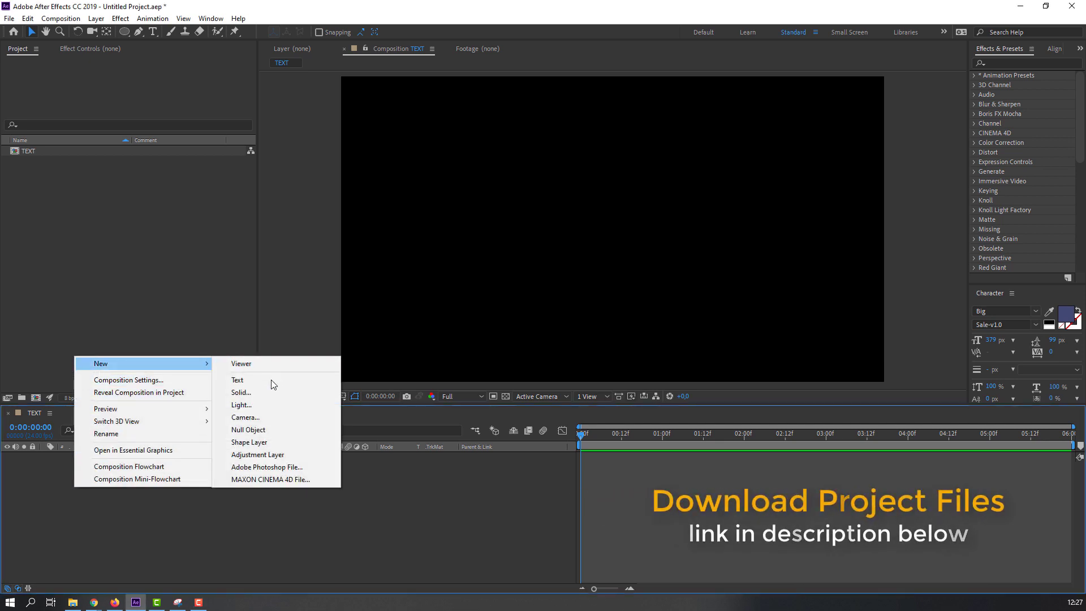
pyautogui.click(241, 388)
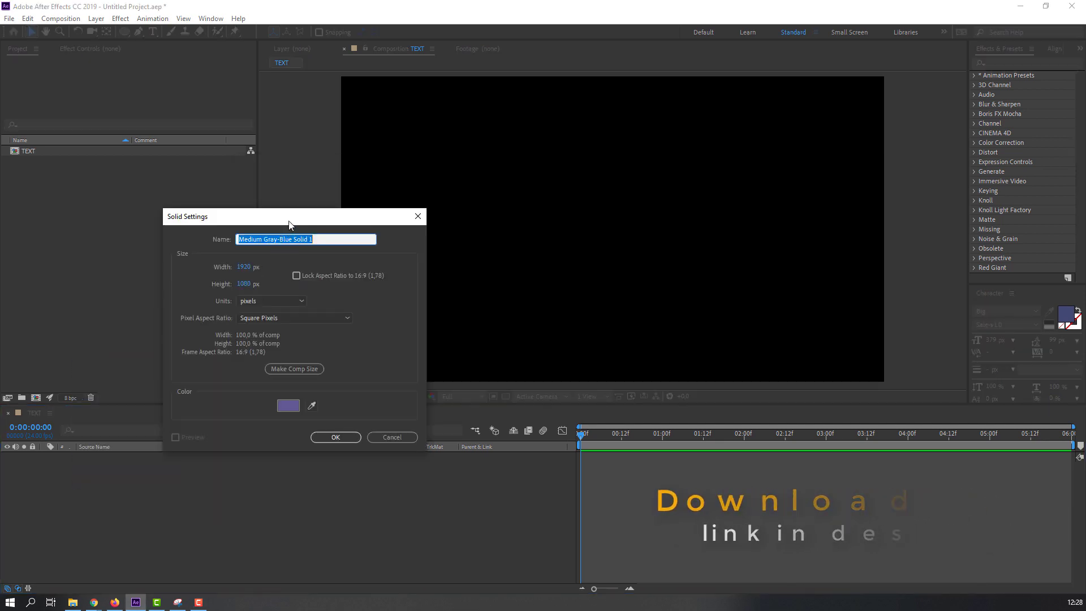
pyautogui.click(307, 399)
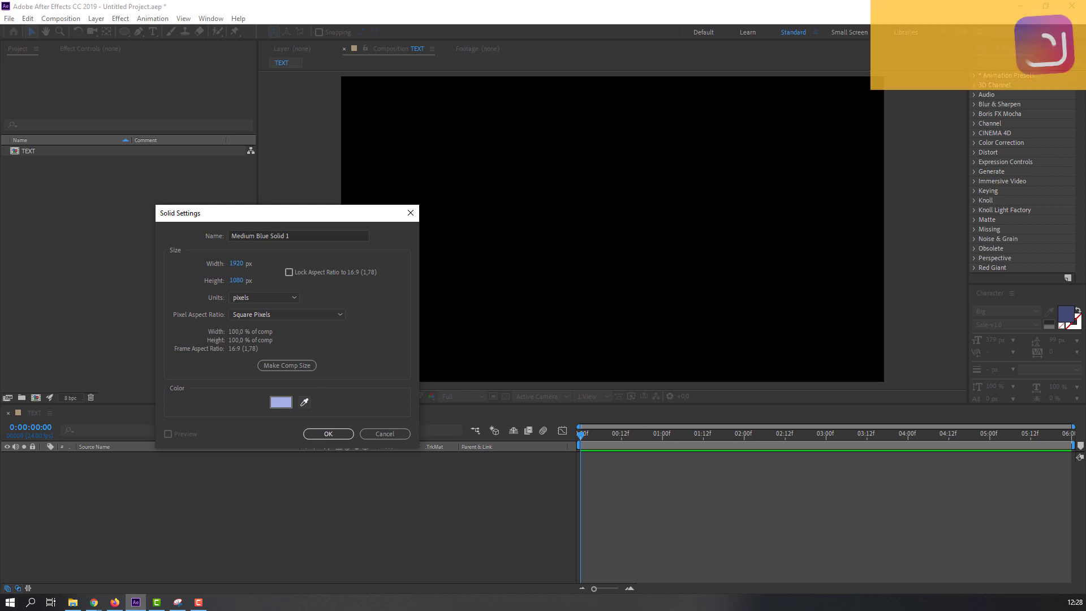
pyautogui.moveTo(290, 236); pyautogui.dragTo(220, 241)
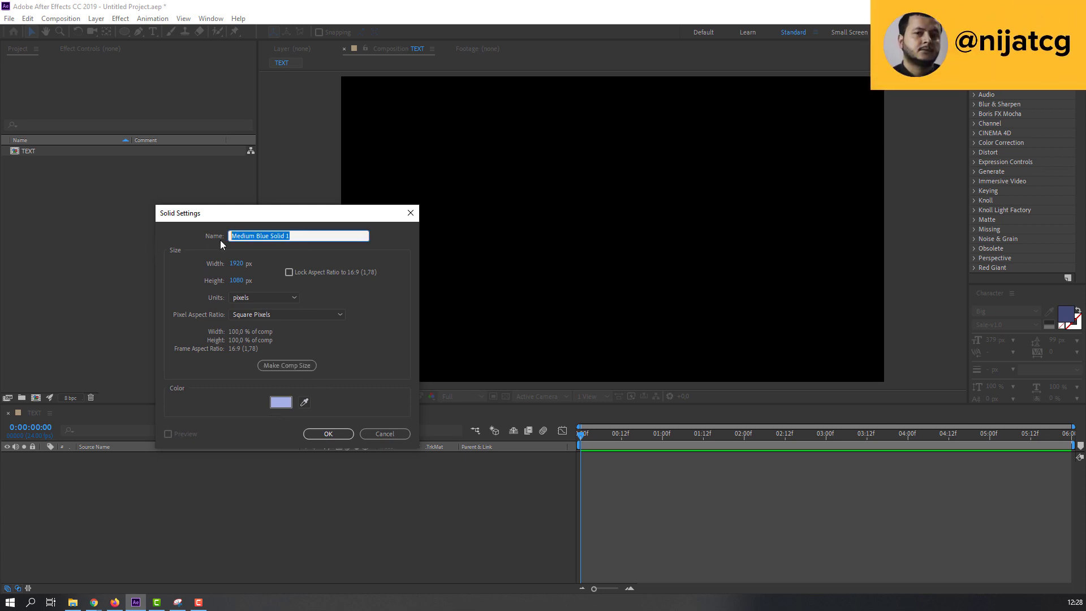
pyautogui.write('BG')
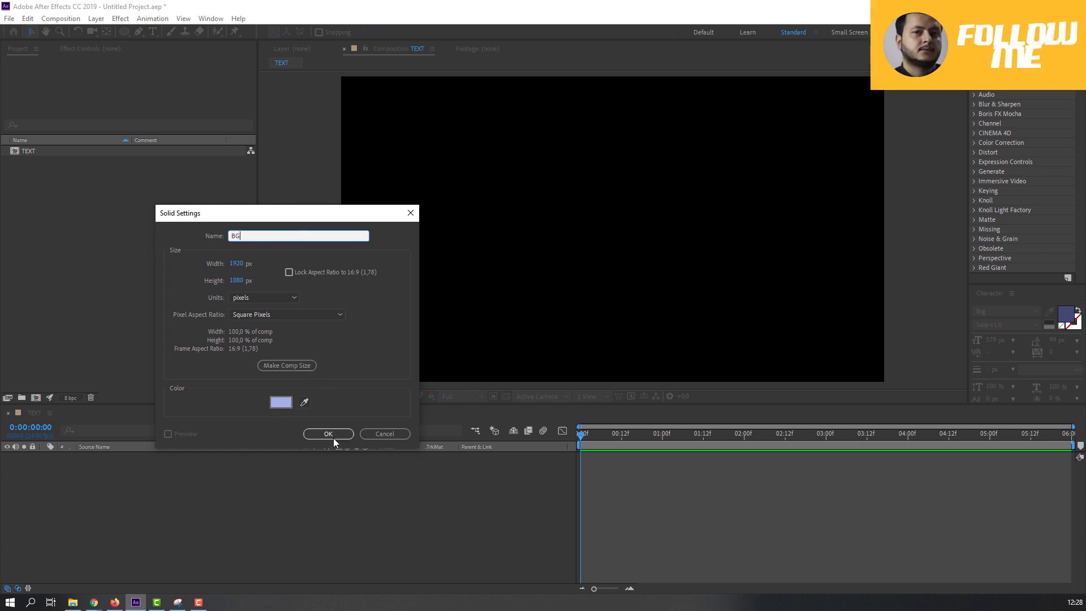
pyautogui.click(332, 436)
pyautogui.click(335, 520)
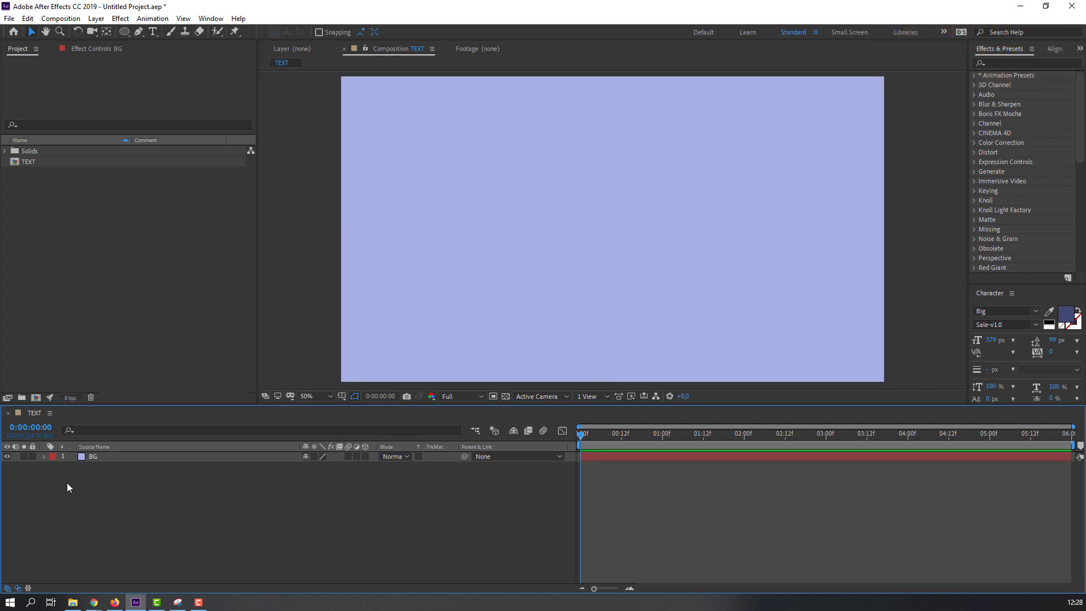
# - Duplicate BG, lock the lower layer 2 copy, and rename the top copy BG_2
pyautogui.click(94, 458)
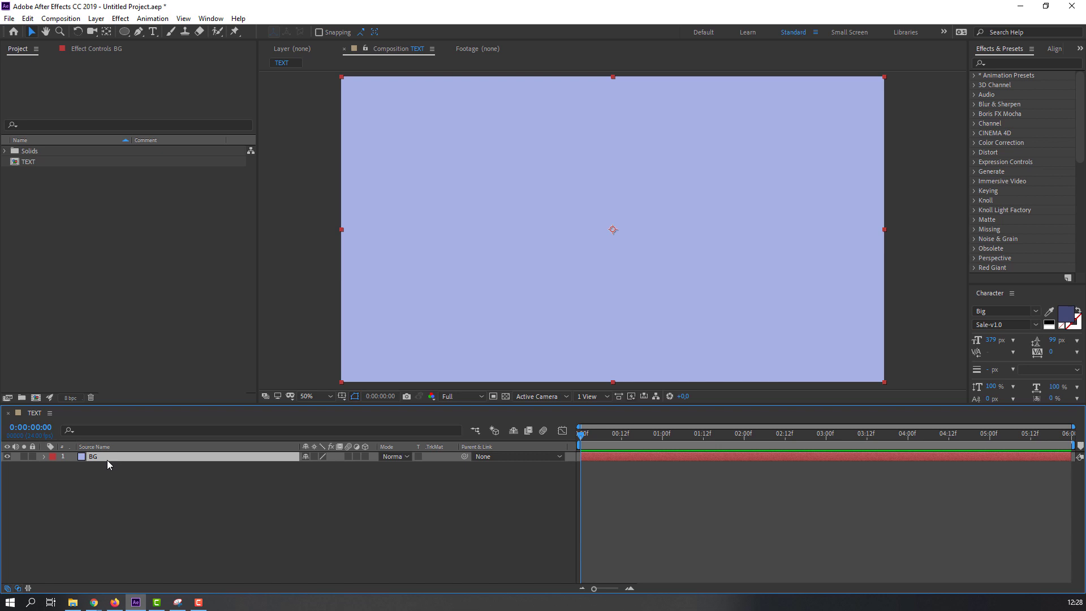
pyautogui.hotkey('ctrl', 'd')
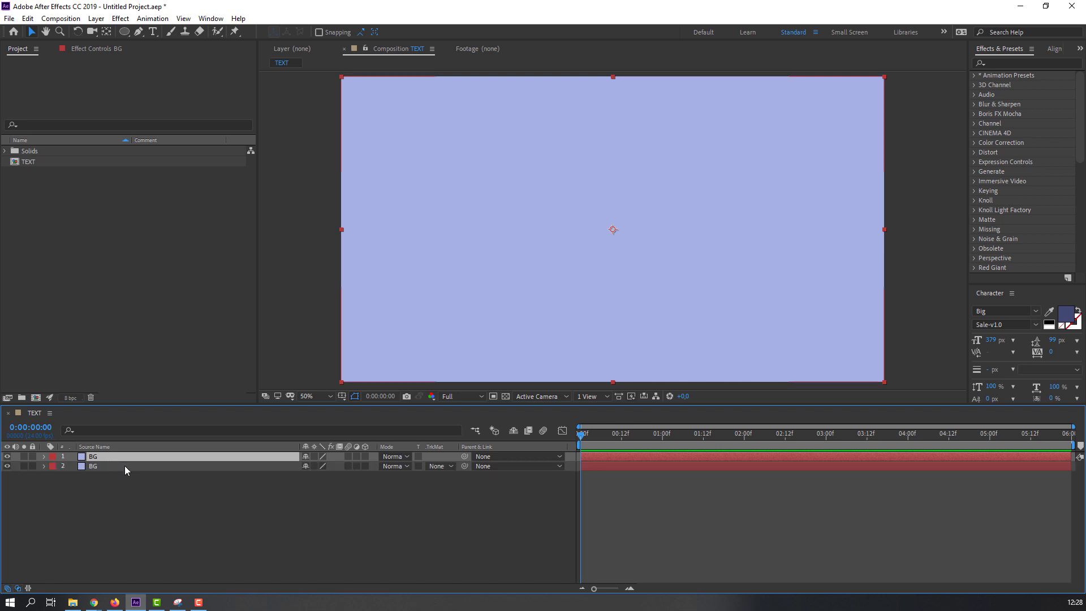
pyautogui.click(33, 466)
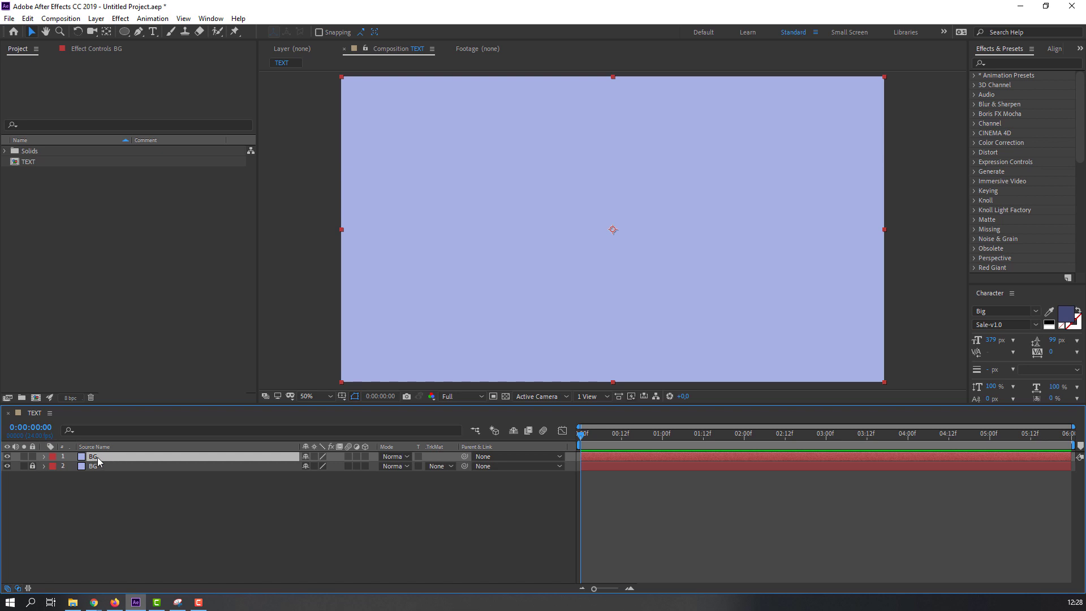
pyautogui.press('Return')
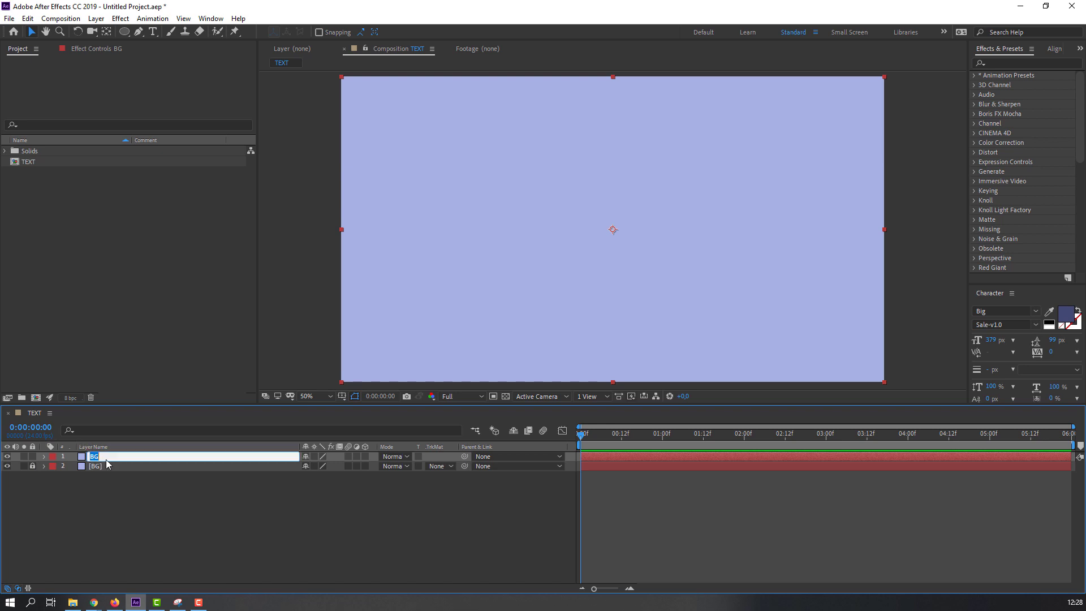
pyautogui.write('_2')
pyautogui.press('Return')
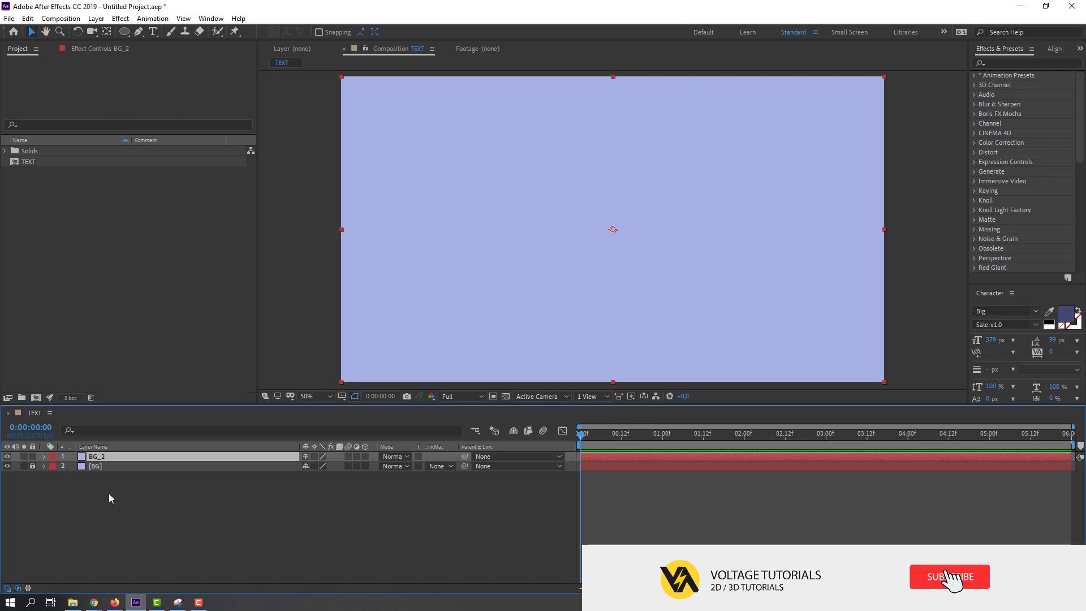
# - Apply a Fill effect to BG_2 and eyedropper-sample a darker lavender as its colour
pyautogui.click(995, 63)
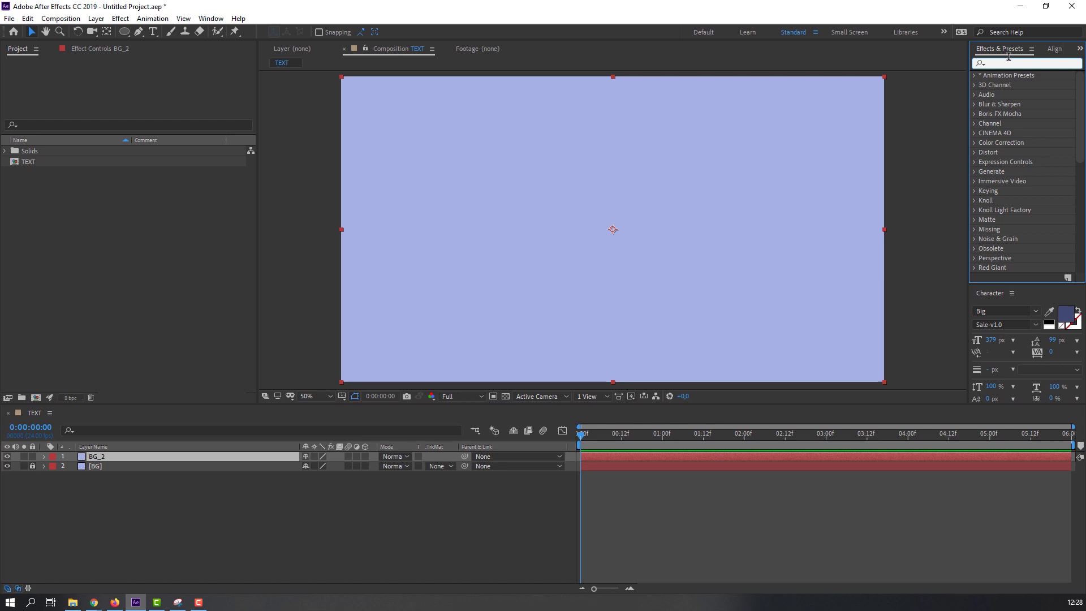
pyautogui.write('fill')
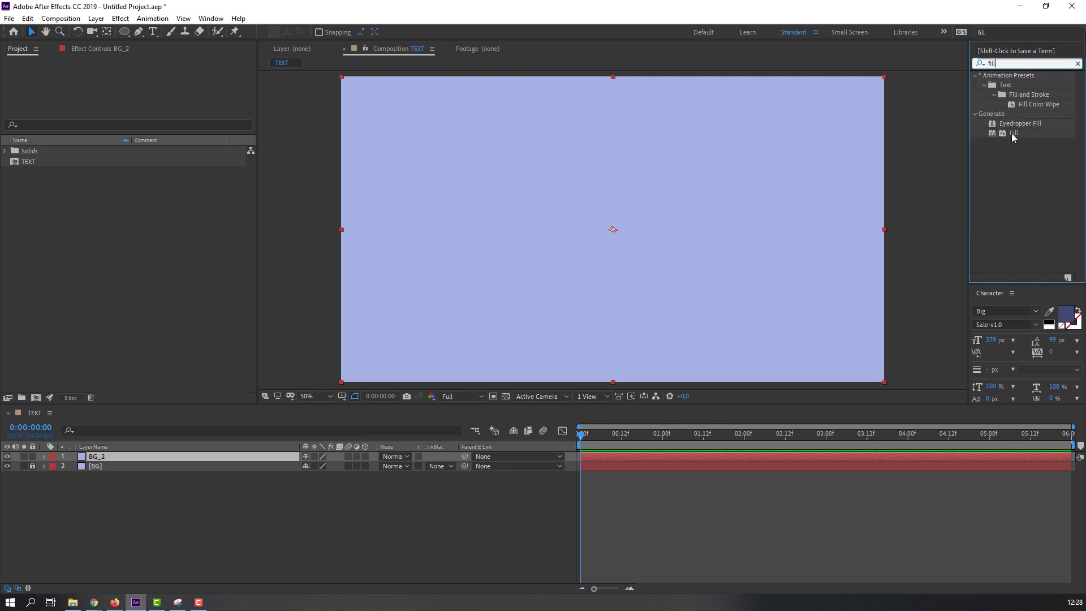
pyautogui.moveTo(1013, 138); pyautogui.dragTo(100, 459)
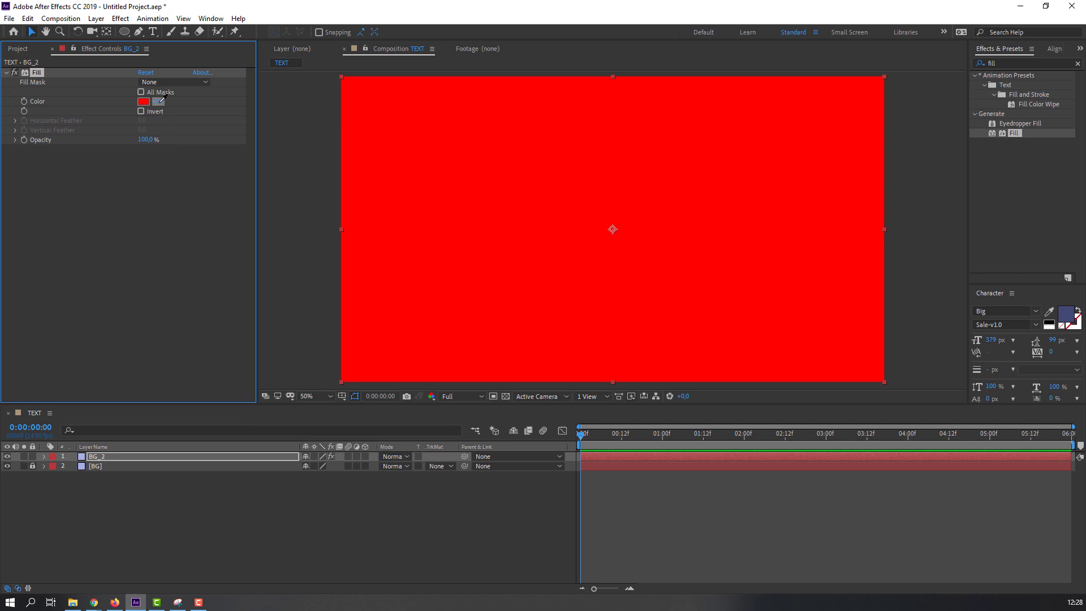
pyautogui.click(157, 101)
pyautogui.click(82, 457)
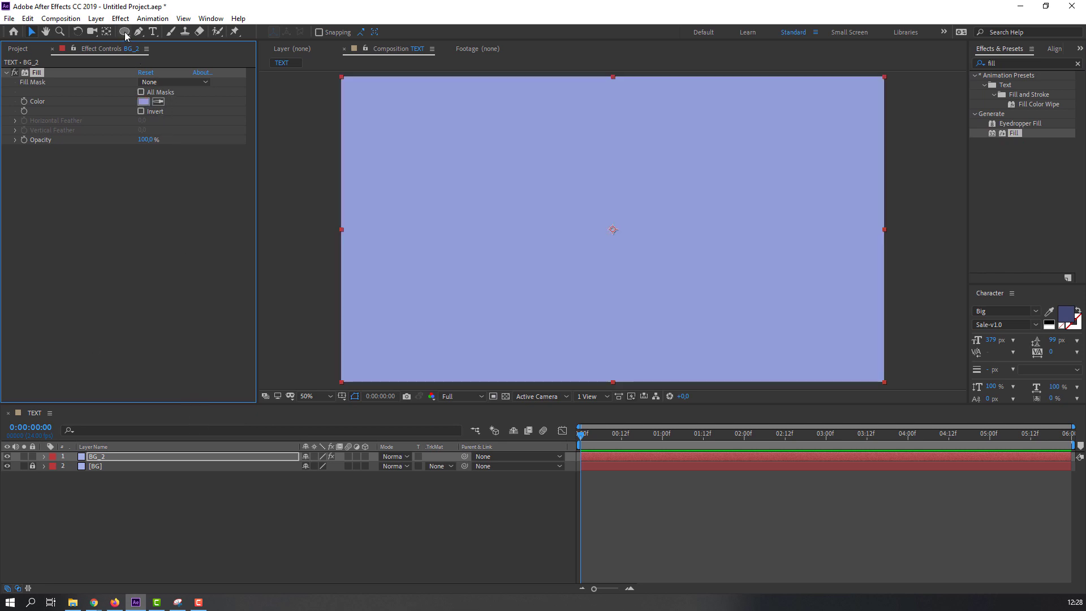
# - Draw ellipse masks on BG_2 at the top-left, top-right, right and lower-left of the frame
pyautogui.moveTo(125, 34); pyautogui.dragTo(159, 56)
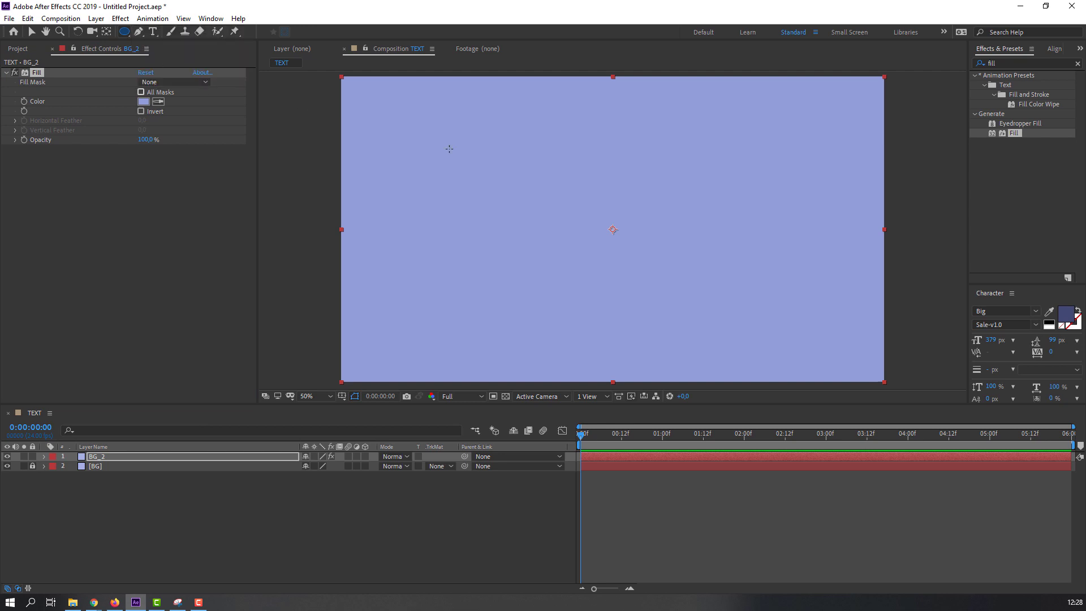
pyautogui.press(',')
pyautogui.moveTo(459, 142); pyautogui.dragTo(531, 210)
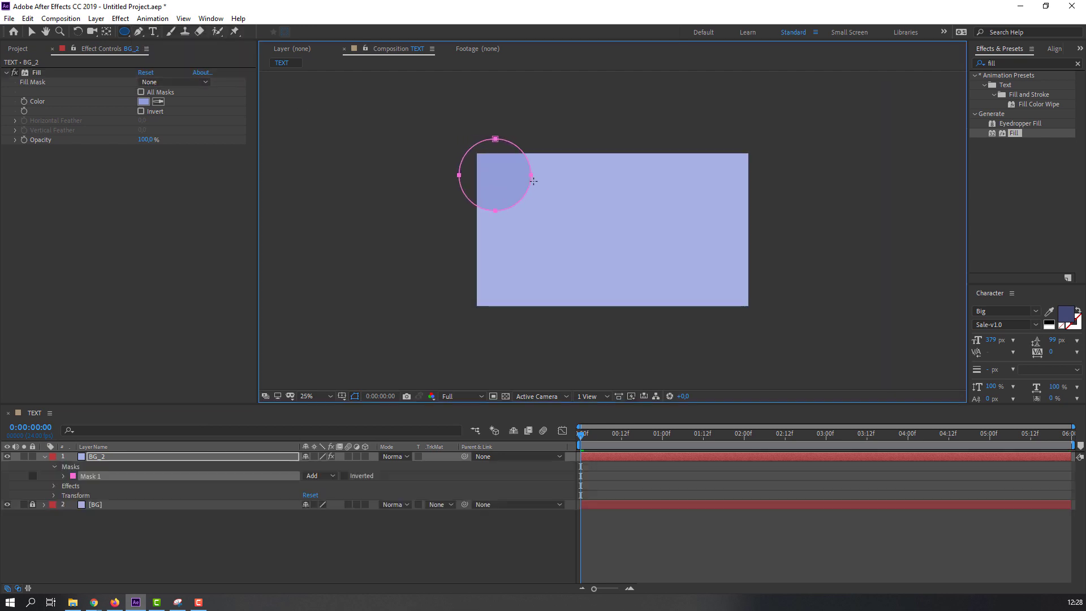
pyautogui.moveTo(633, 138); pyautogui.dragTo(781, 266)
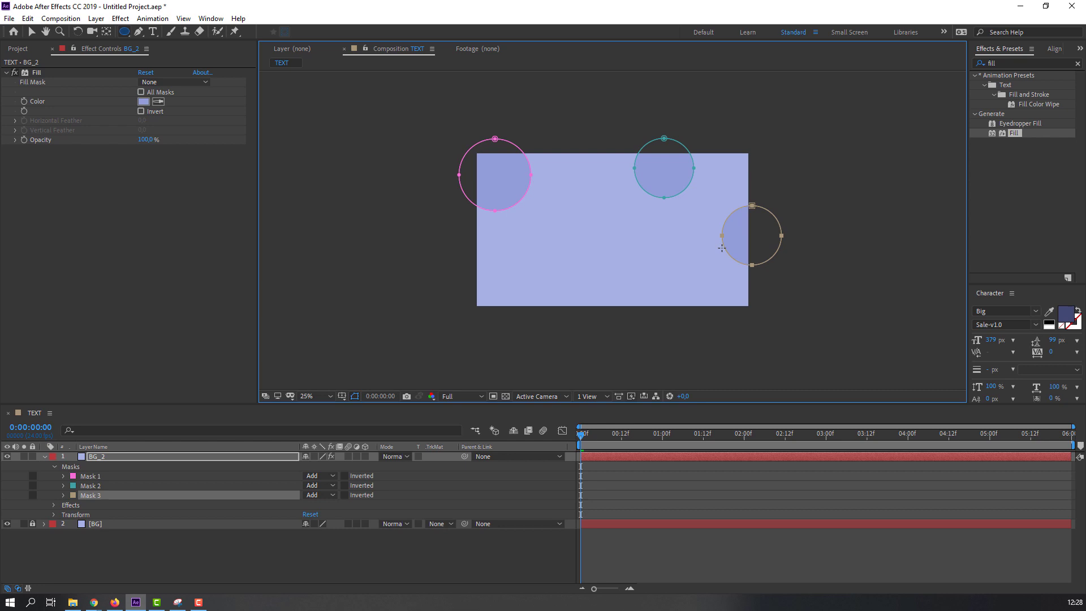
pyautogui.moveTo(558, 254); pyautogui.dragTo(643, 340)
pyautogui.moveTo(443, 250); pyautogui.dragTo(512, 319)
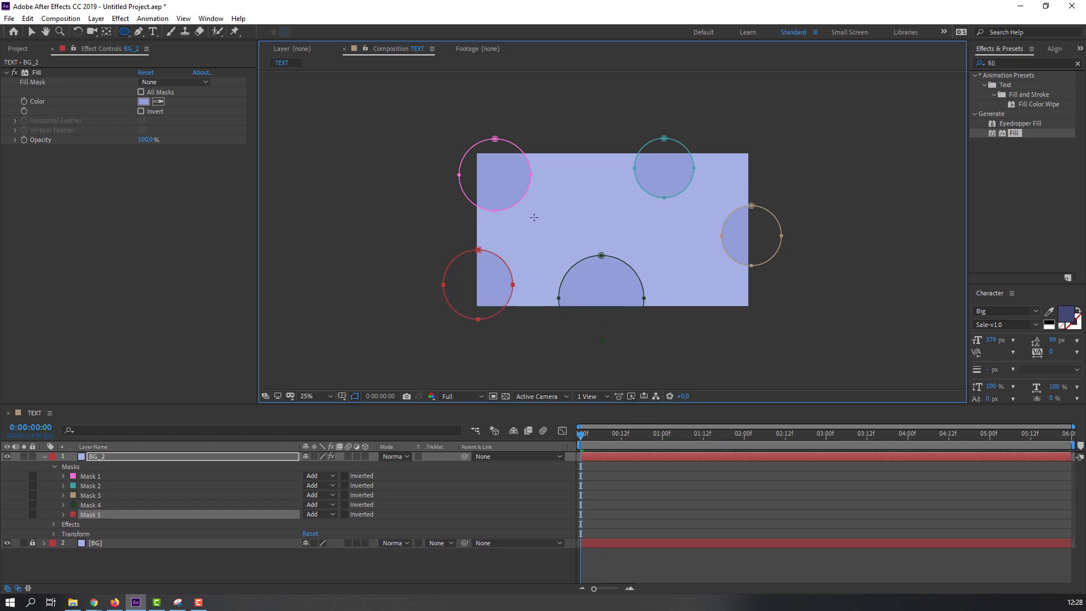
pyautogui.moveTo(520, 201); pyautogui.dragTo(537, 220)
# - Add more circle masks inside the frame, at the lower right, bottom edge and top centre
pyautogui.moveTo(642, 179); pyautogui.dragTo(671, 209)
pyautogui.moveTo(758, 156)
pyautogui.mouseDown()
pyautogui.moveTo(726, 171)
pyautogui.moveTo(722, 191)
pyautogui.mouseUp()
pyautogui.moveTo(690, 274); pyautogui.dragTo(736, 320)
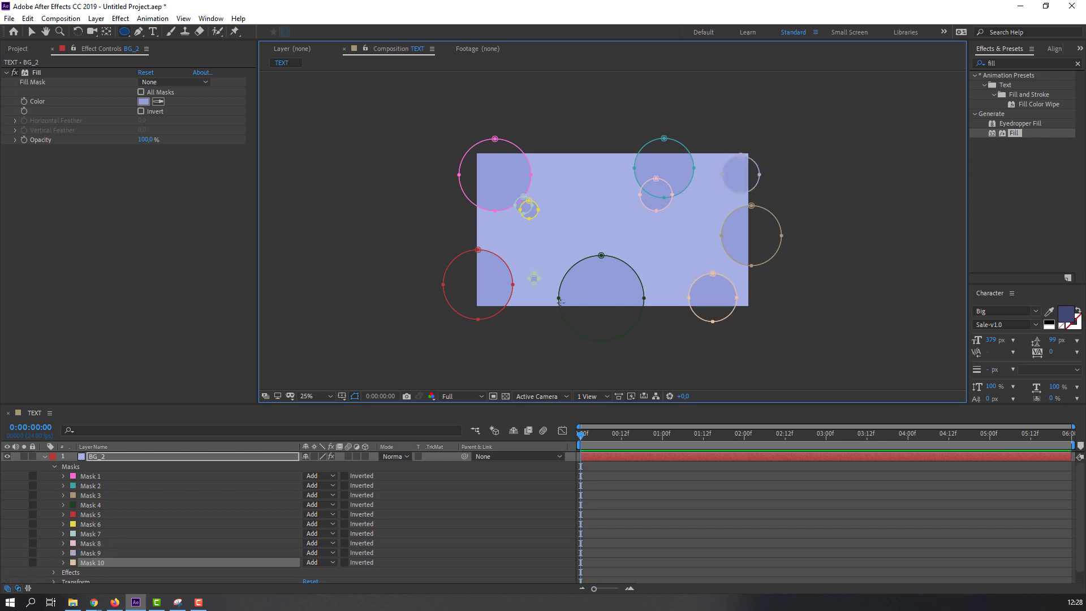
pyautogui.moveTo(559, 298); pyautogui.dragTo(577, 322)
pyautogui.moveTo(569, 136); pyautogui.dragTo(615, 184)
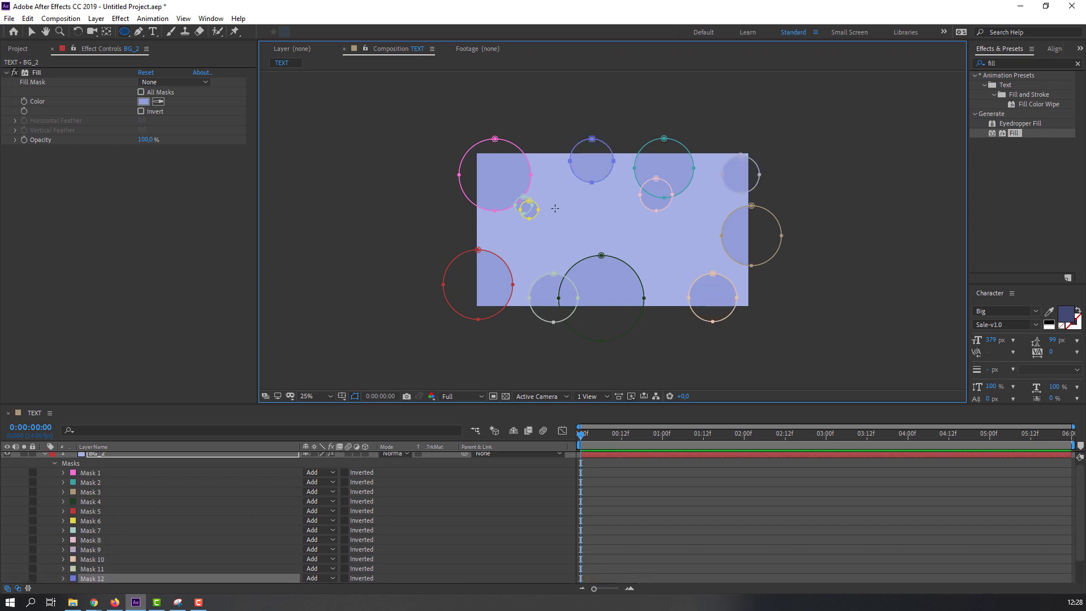
pyautogui.moveTo(553, 204)
pyautogui.mouseDown()
pyautogui.moveTo(585, 234)
pyautogui.moveTo(671, 256)
pyautogui.mouseUp()
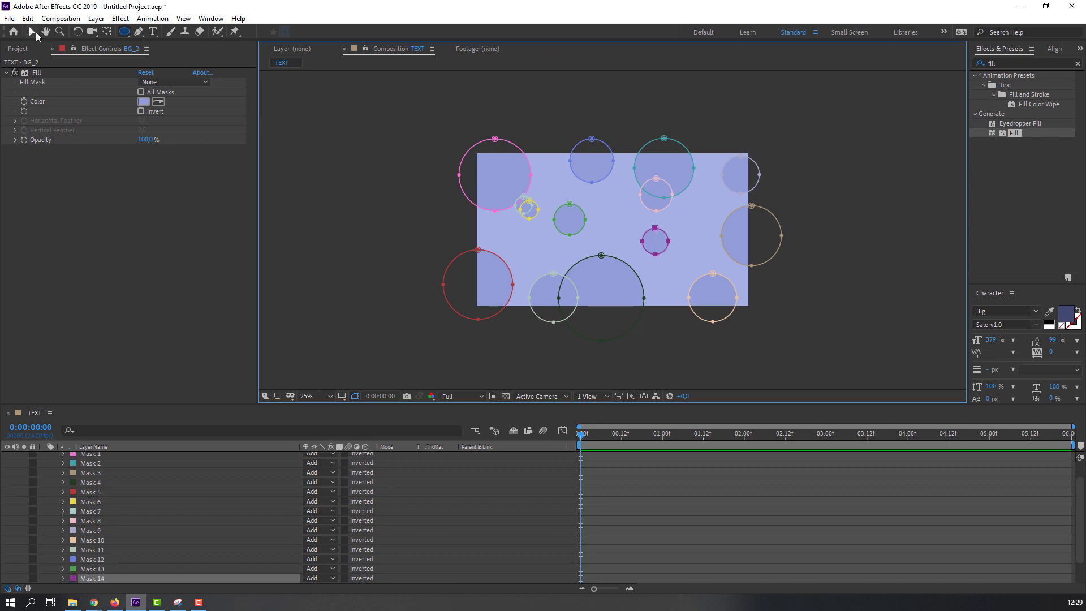
# - Return to the Selection tool, collapse BG_2's masks, zoom back in, and reselect BG_2
pyautogui.click(35, 32)
pyautogui.scroll(2, 93, 461)
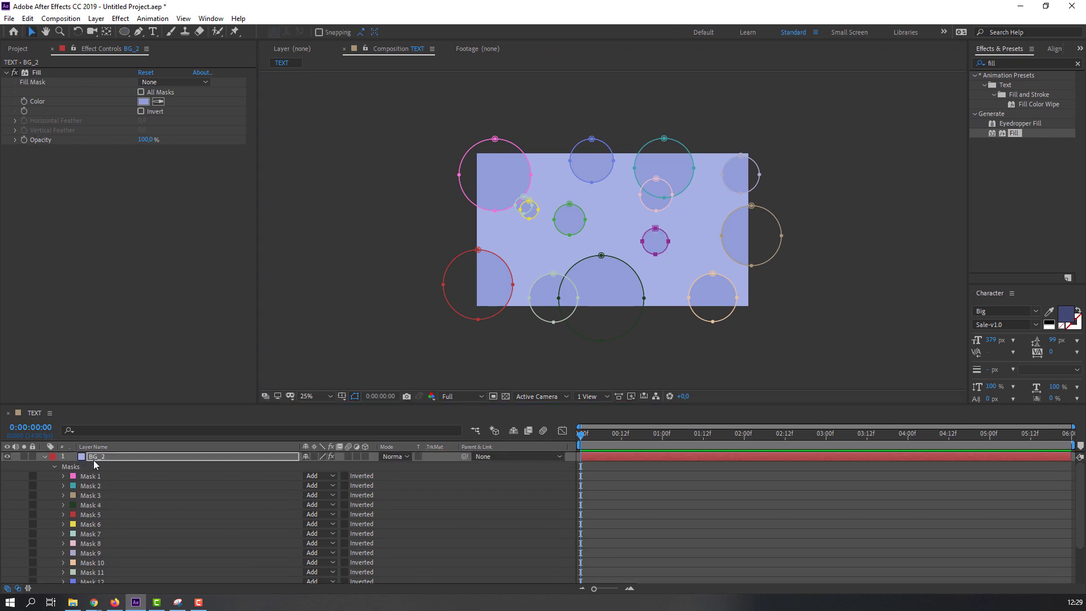
pyautogui.click(44, 456)
pyautogui.click(159, 512)
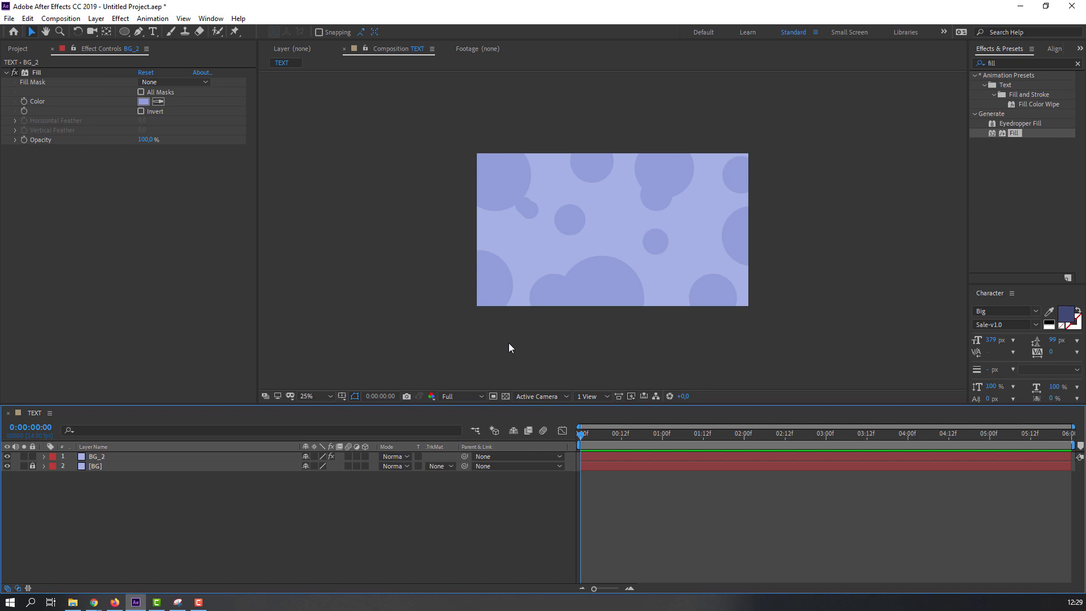
pyautogui.press('.')
pyautogui.press('.')
pyautogui.click(93, 457)
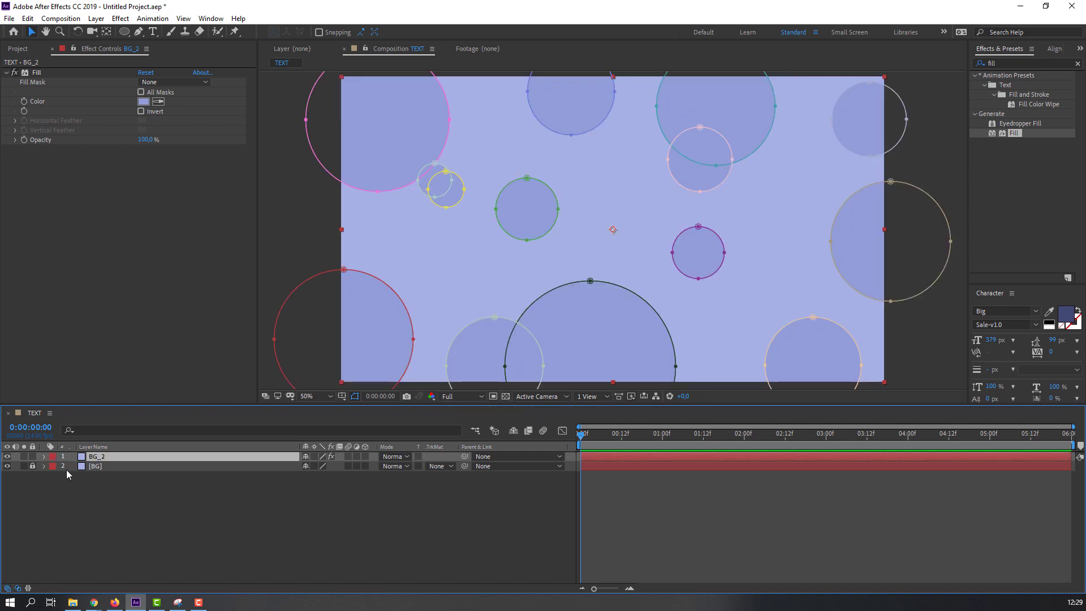
# - Add Wave Warp to BG_2 with wave height 10 and width 400, then preview it
pyautogui.click(992, 63)
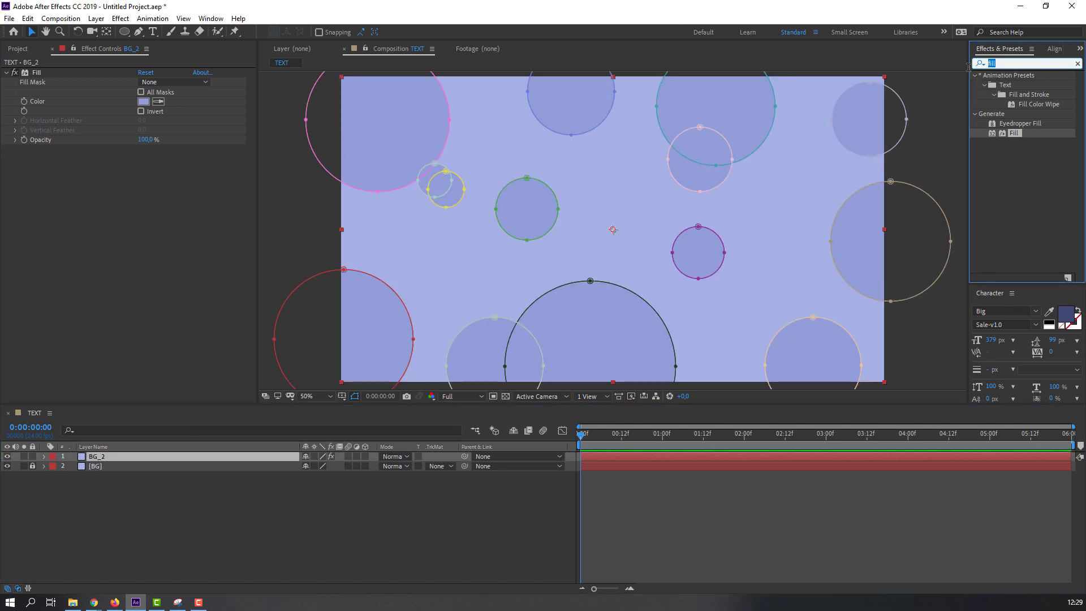
pyautogui.write('wave')
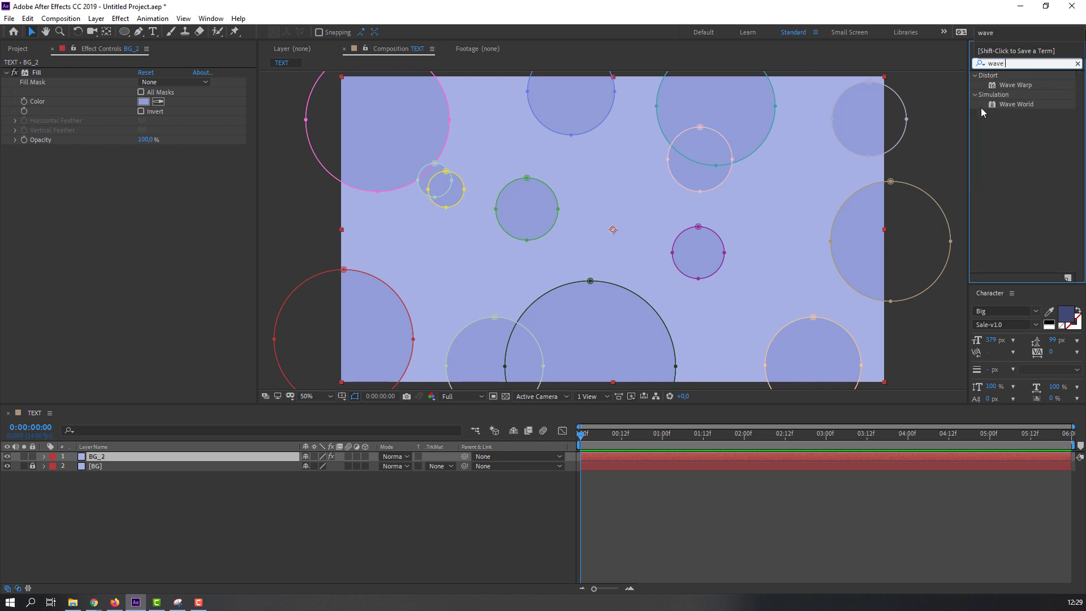
pyautogui.moveTo(1015, 86); pyautogui.dragTo(98, 459)
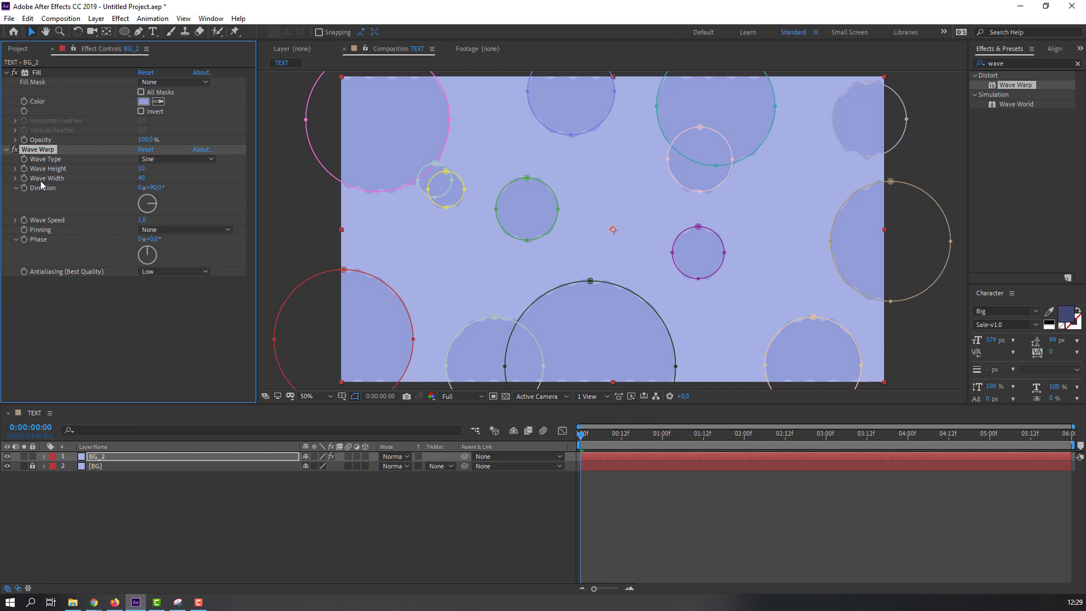
pyautogui.click(143, 178)
pyautogui.write('0')
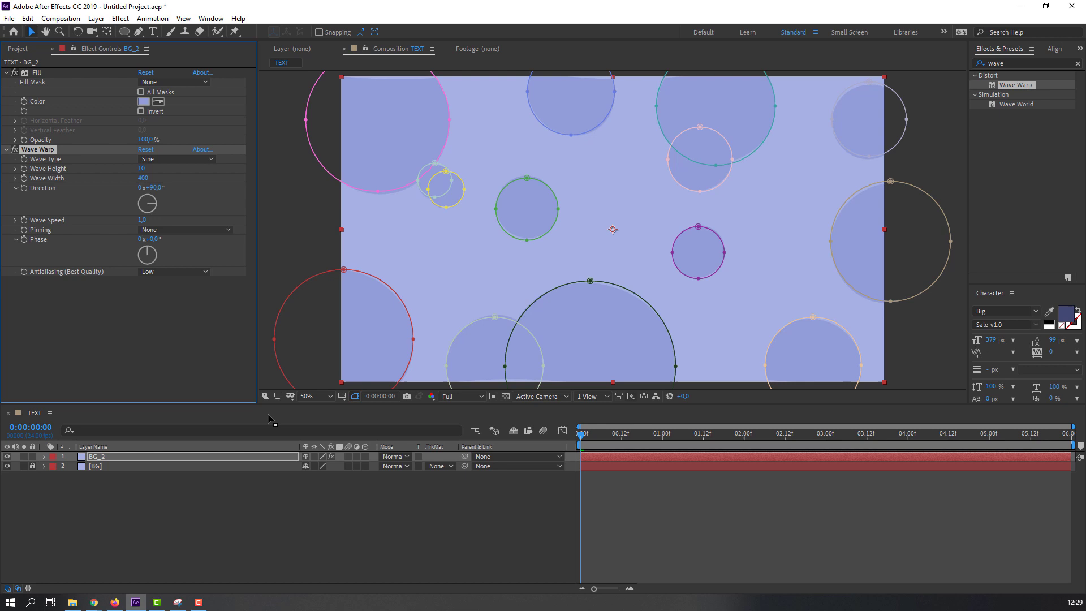
pyautogui.click(247, 513)
pyautogui.press('space')
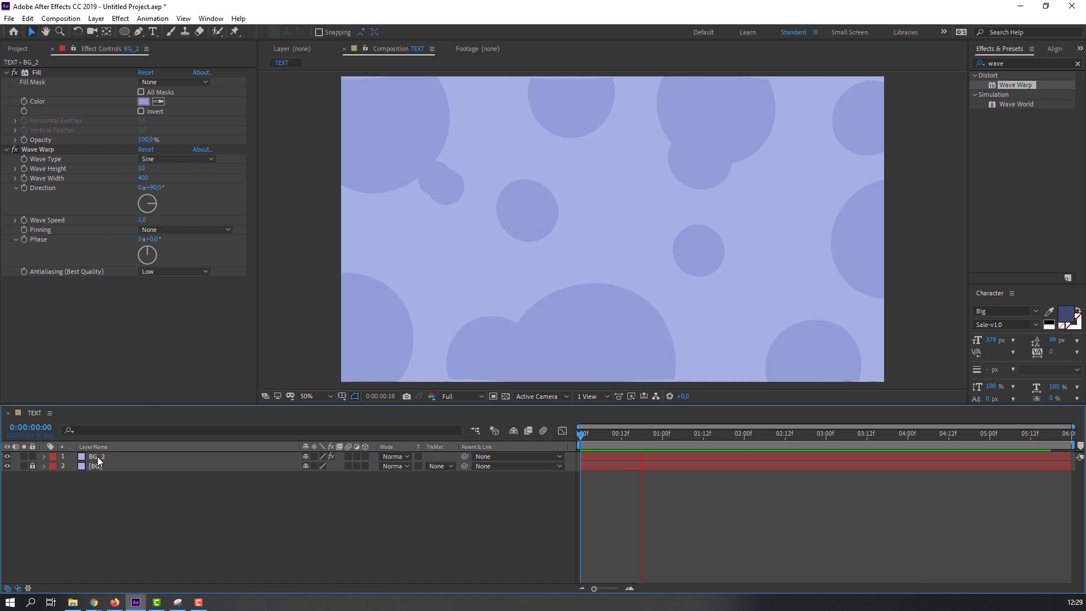
pyautogui.click(126, 457)
# - Set BG_2's Scale to 110%, preview the result, and lock the BG_2 layer
pyautogui.press('space')
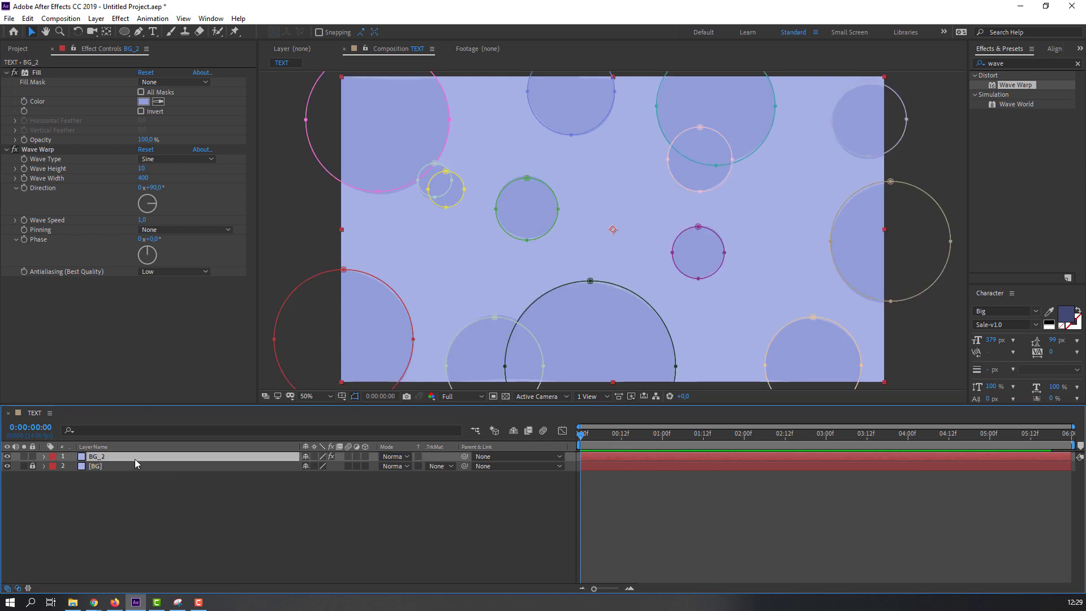
pyautogui.press('s')
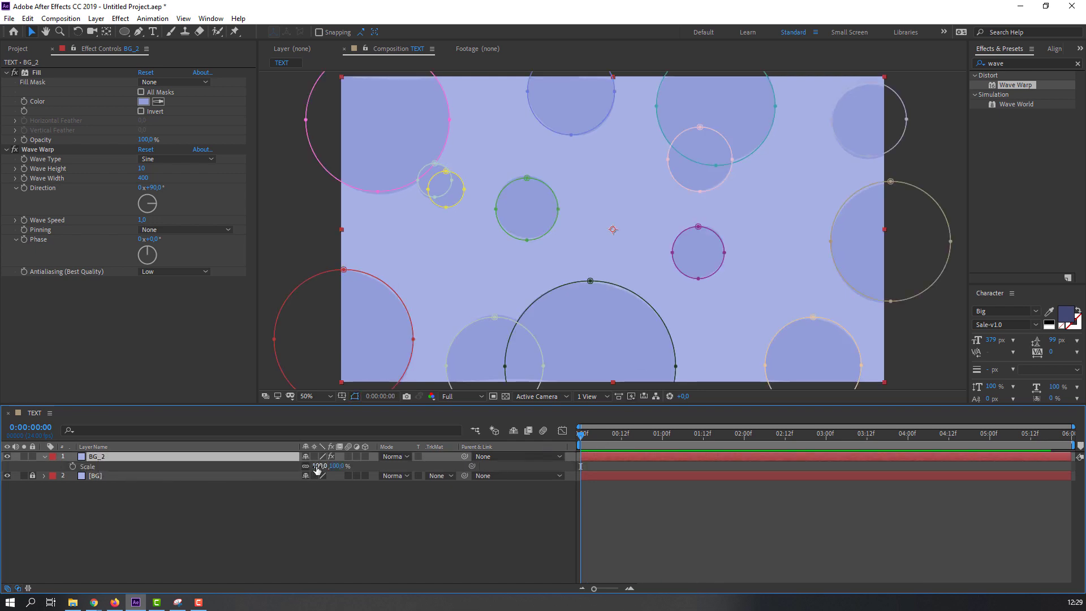
pyautogui.click(314, 465)
pyautogui.write('110')
pyautogui.click(305, 523)
pyautogui.press('space')
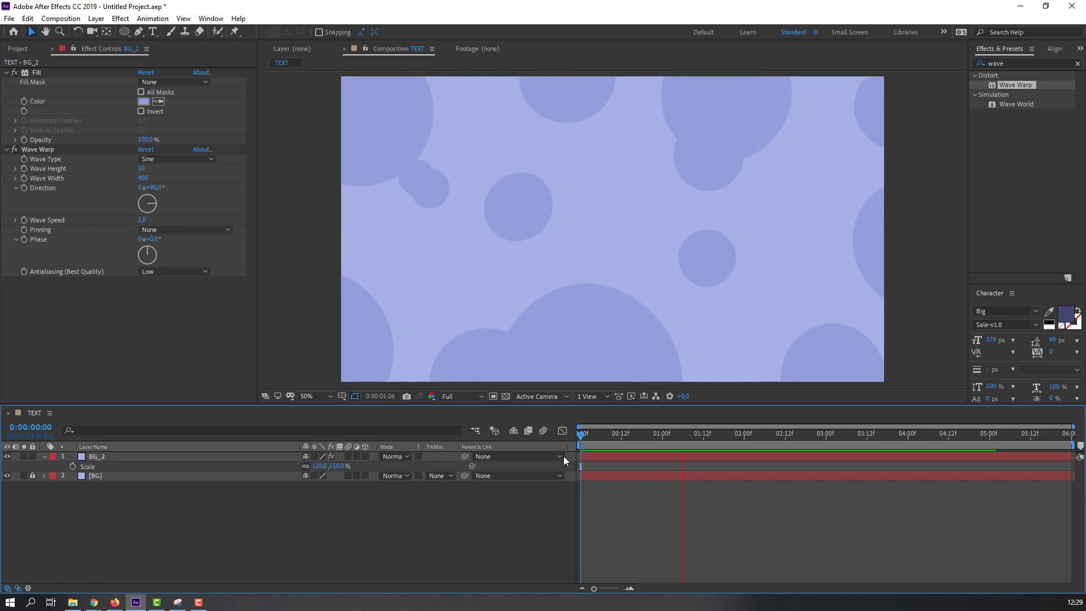
pyautogui.press('space')
pyautogui.click(44, 456)
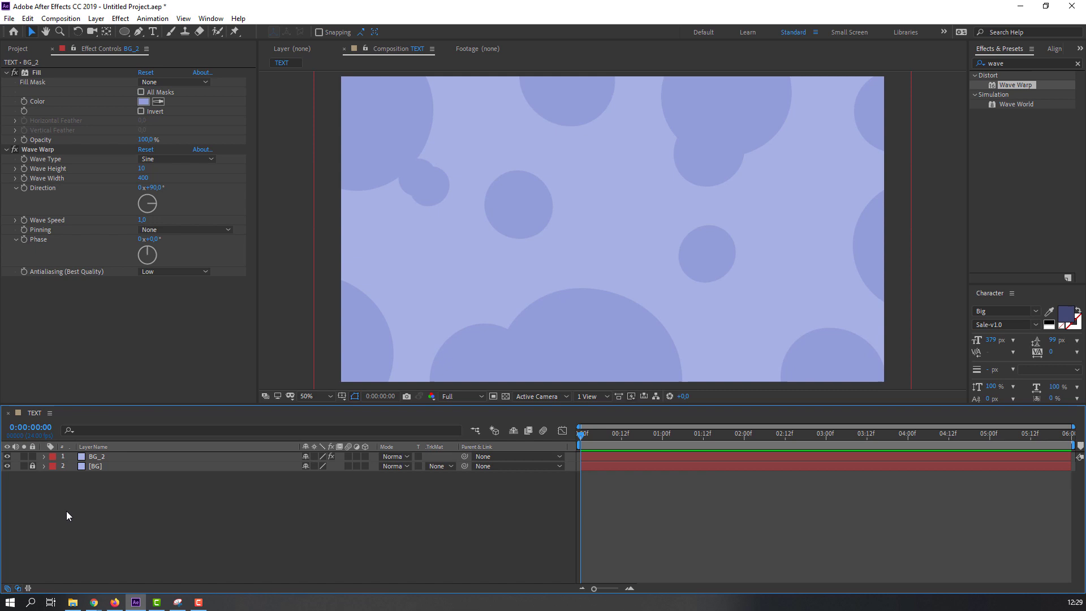
pyautogui.click(34, 456)
# - Create a large bold L text layer in the upper left of the frame
pyautogui.click(154, 32)
pyautogui.click(454, 210)
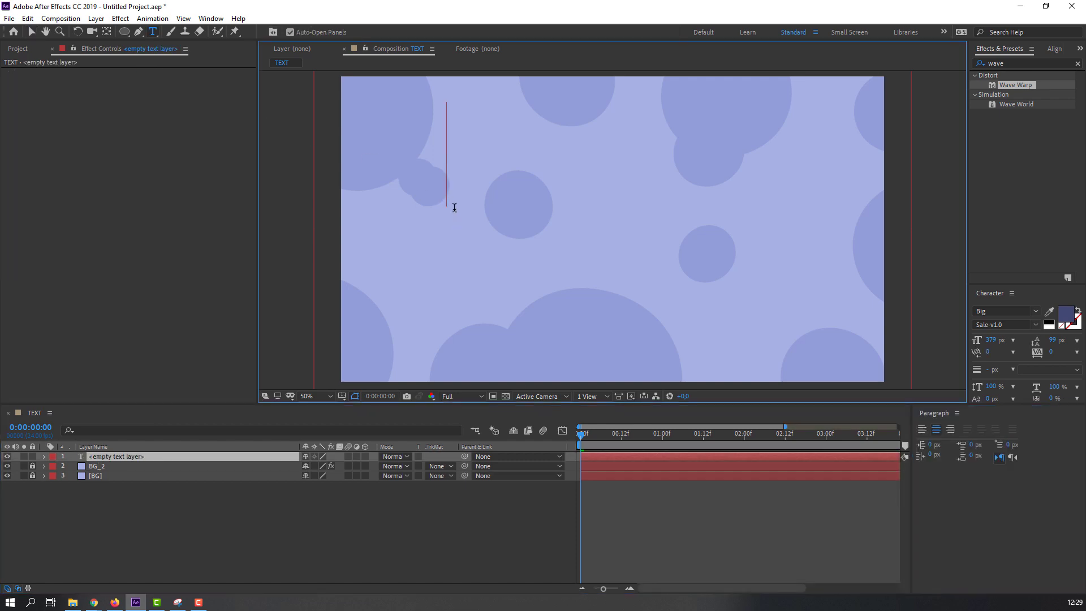
pyautogui.write('L')
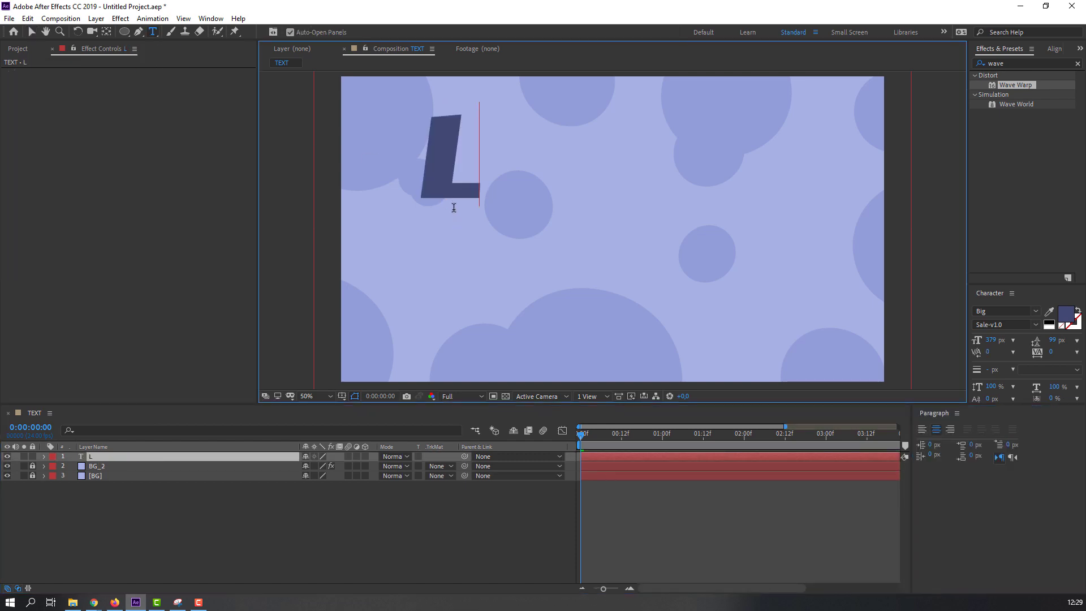
pyautogui.click(31, 31)
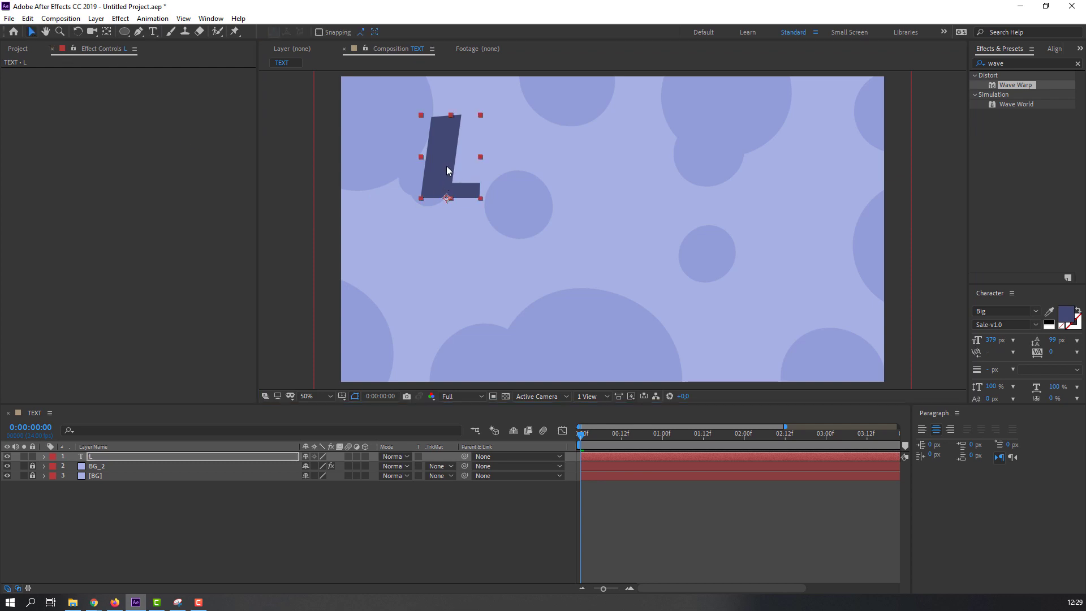
pyautogui.moveTo(451, 174); pyautogui.dragTo(472, 228)
pyautogui.moveTo(978, 342)
pyautogui.mouseDown()
pyautogui.moveTo(1080, 319)
pyautogui.moveTo(1031, 321)
pyautogui.mouseUp()
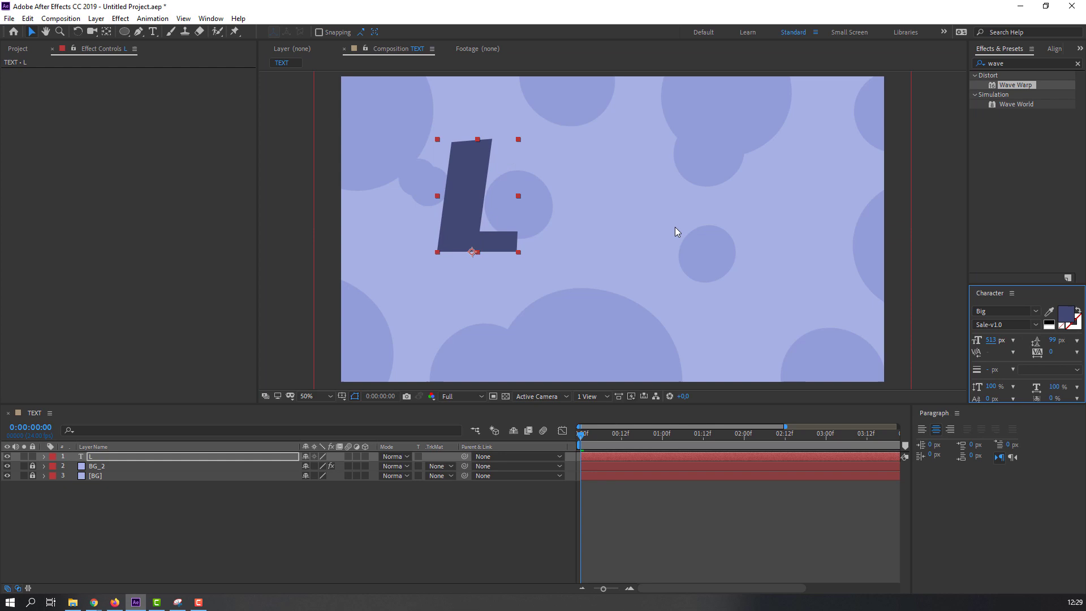
pyautogui.moveTo(461, 213)
pyautogui.mouseDown()
pyautogui.moveTo(443, 230)
pyautogui.moveTo(461, 212)
pyautogui.mouseUp()
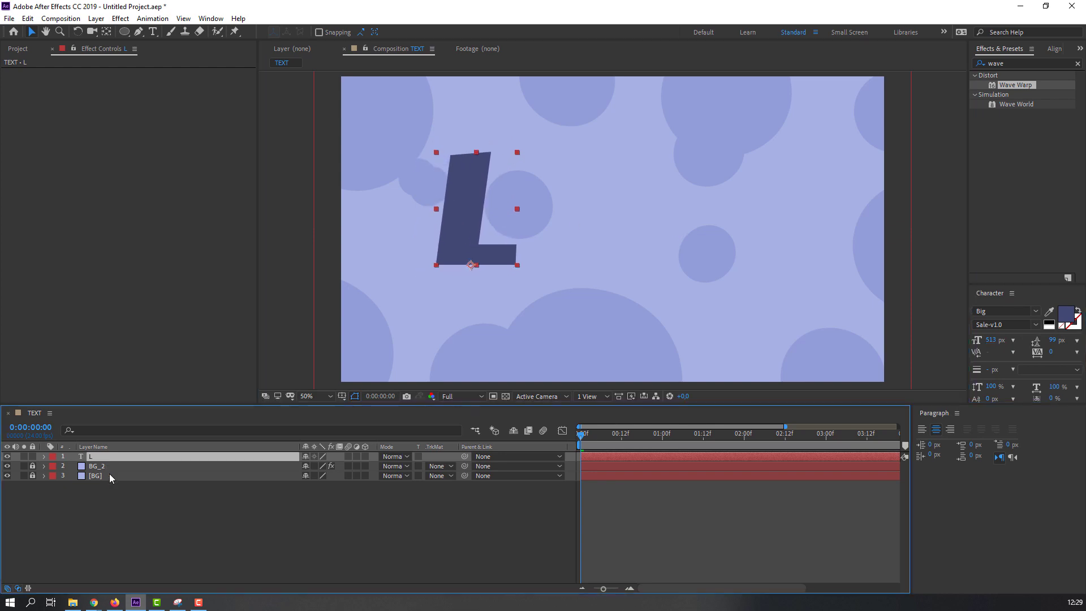
# - Duplicate the L, shift the copy right, and retype it as I
pyautogui.hotkey('ctrl', 'd')
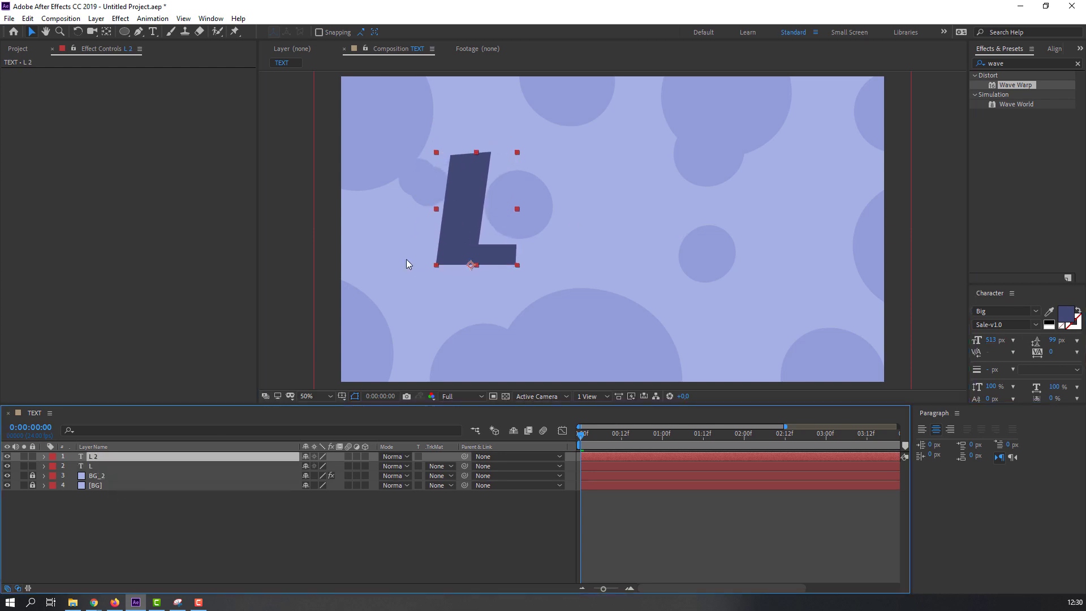
pyautogui.hotkey('shift', 'Right')
pyautogui.hotkey('shift', 'Right')
pyautogui.hotkey('shift', 'Right')
pyautogui.hotkey('shift', 'Right')
pyautogui.hotkey('shift', 'Right')
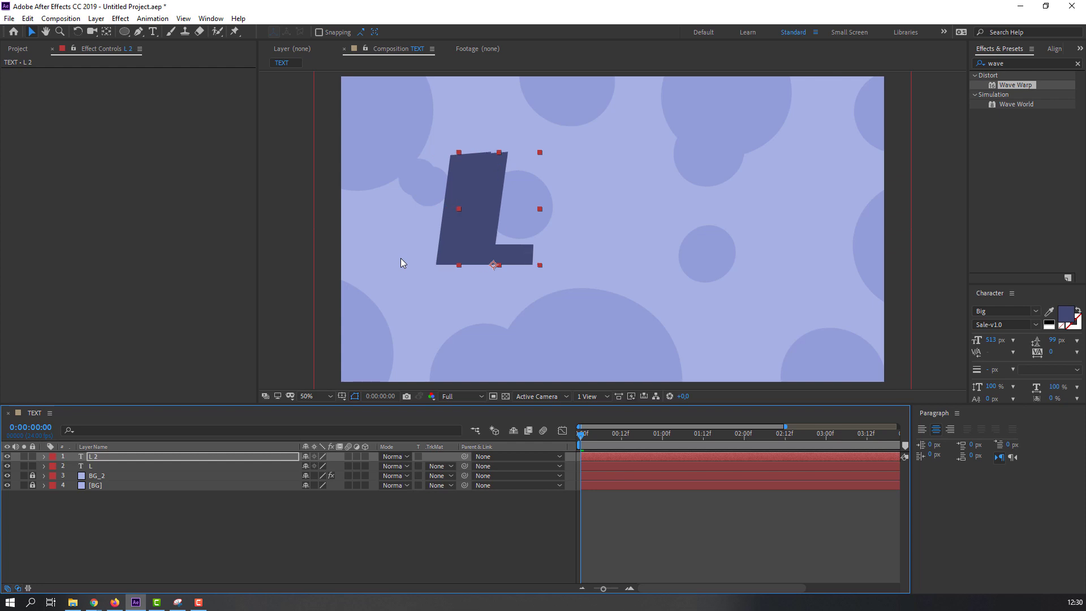
pyautogui.hotkey('shift', 'Right')
pyautogui.hotkey('shift', 'Right')
pyautogui.hotkey('shift', 'Right')
pyautogui.hotkey('shift', 'Right')
pyautogui.hotkey('shift', 'Right')
pyautogui.hotkey('shift', 'Right')
pyautogui.hotkey('shift', 'Right')
pyautogui.hotkey('shift', 'Right')
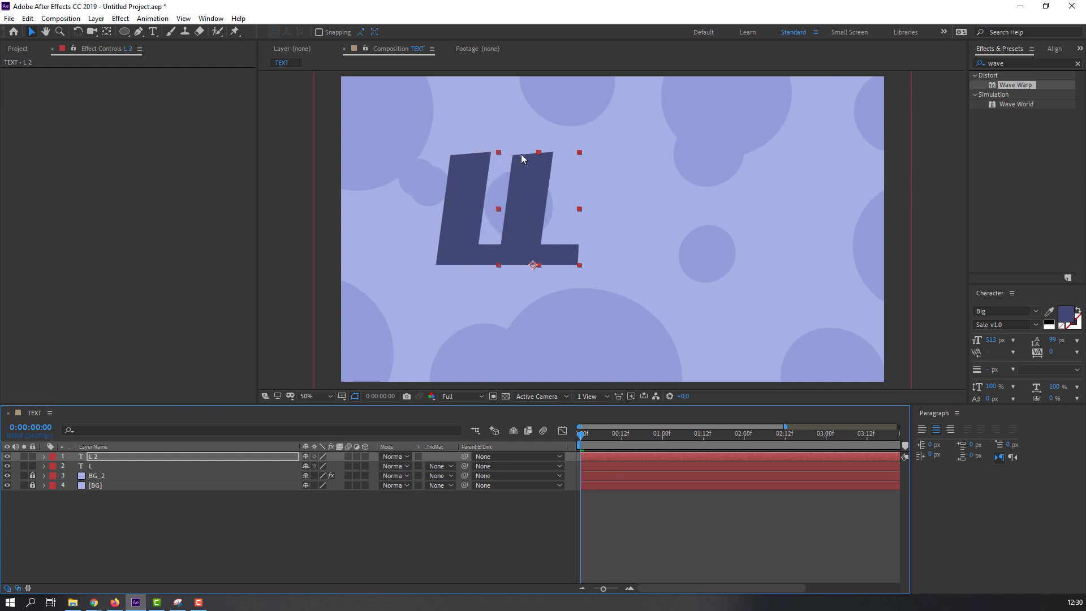
pyautogui.hotkey('shift', 'Right')
pyautogui.hotkey('shift', 'Right')
pyautogui.press('Return')
pyautogui.hotkey('ctrl', 't')
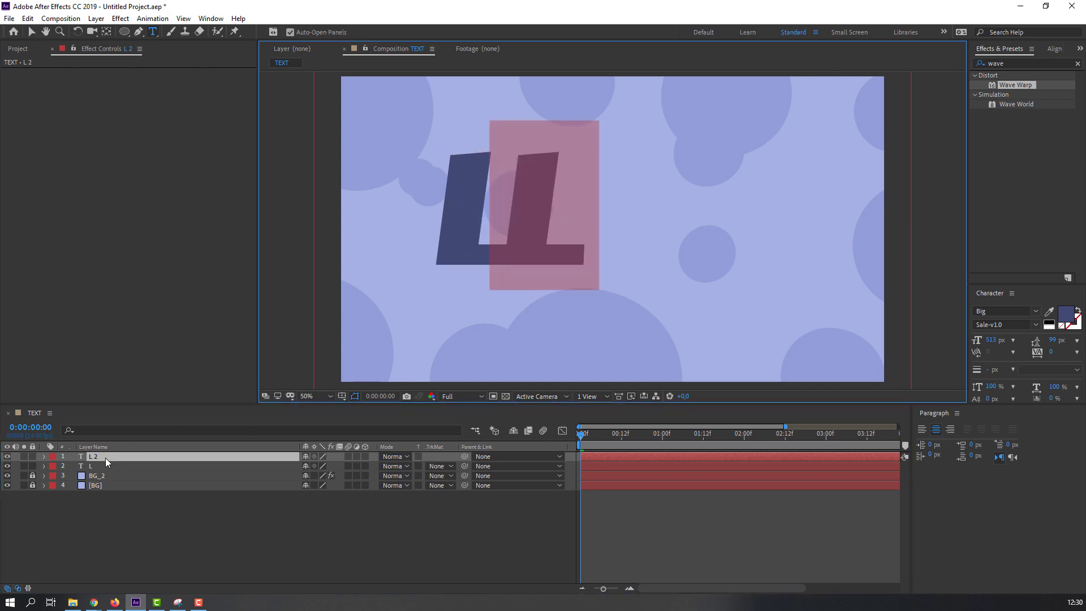
pyautogui.write('I')
pyautogui.click(30, 31)
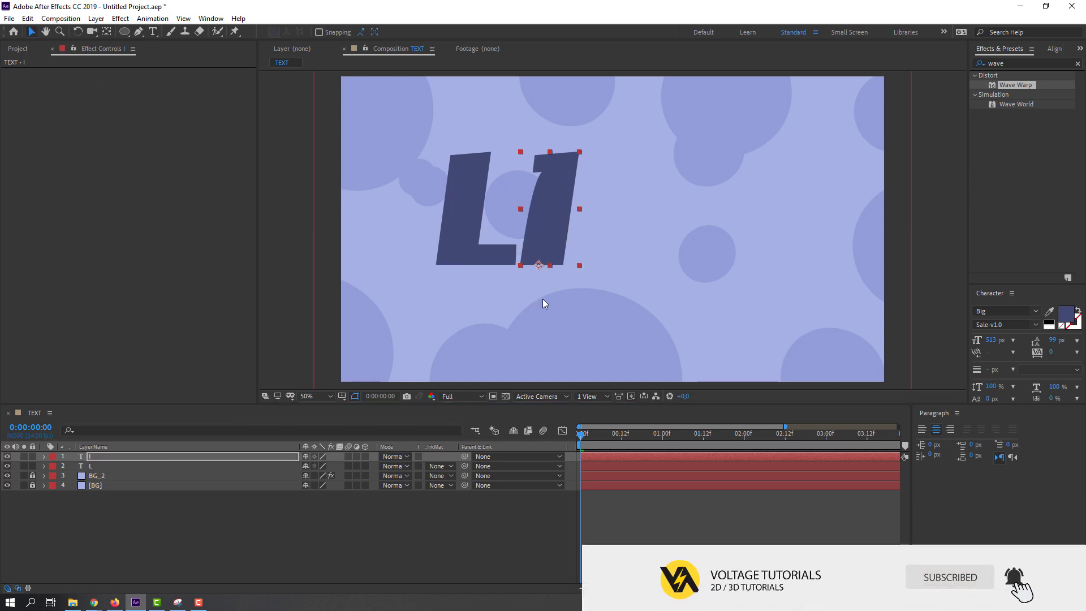
# - Duplicate the I, move the copy right, and change it to K
pyautogui.click(100, 458)
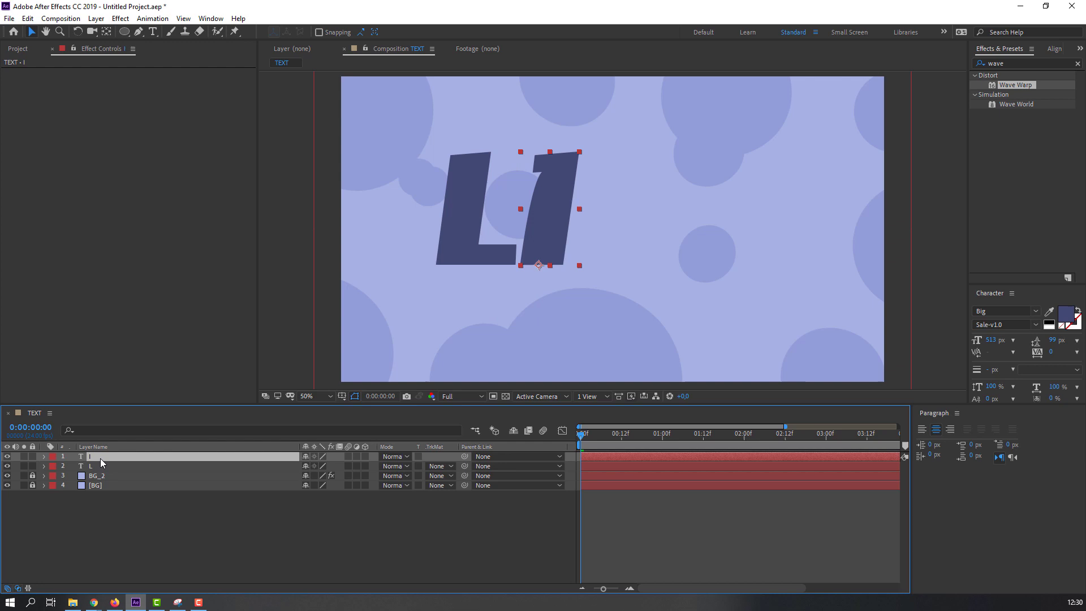
pyautogui.hotkey('ctrl', 'd')
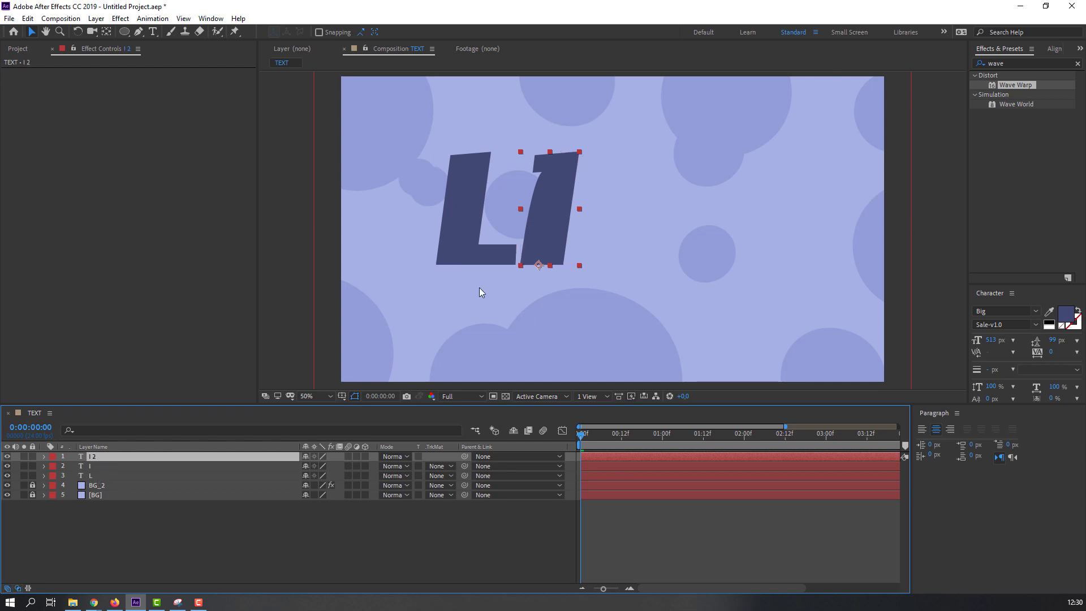
pyautogui.hotkey('shift', 'Right')
pyautogui.hotkey('shift', 'Right')
pyautogui.hotkey('shift', 'Right')
pyautogui.hotkey('shift', 'Right')
pyautogui.hotkey('shift', 'Right')
pyautogui.hotkey('shift', 'Right')
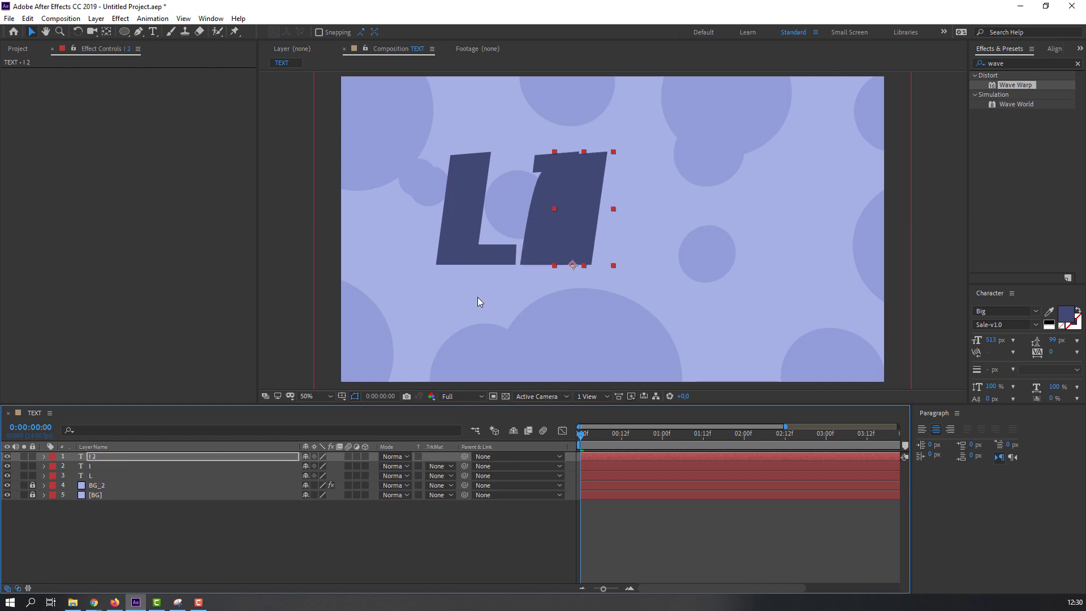
pyautogui.hotkey('shift', 'Right')
pyautogui.hotkey('shift', 'Right')
pyautogui.hotkey('shift', 'Right')
pyautogui.hotkey('shift', 'Right')
pyautogui.hotkey('shift', 'Right')
pyautogui.hotkey('shift', 'Right')
pyautogui.doubleClick(98, 458)
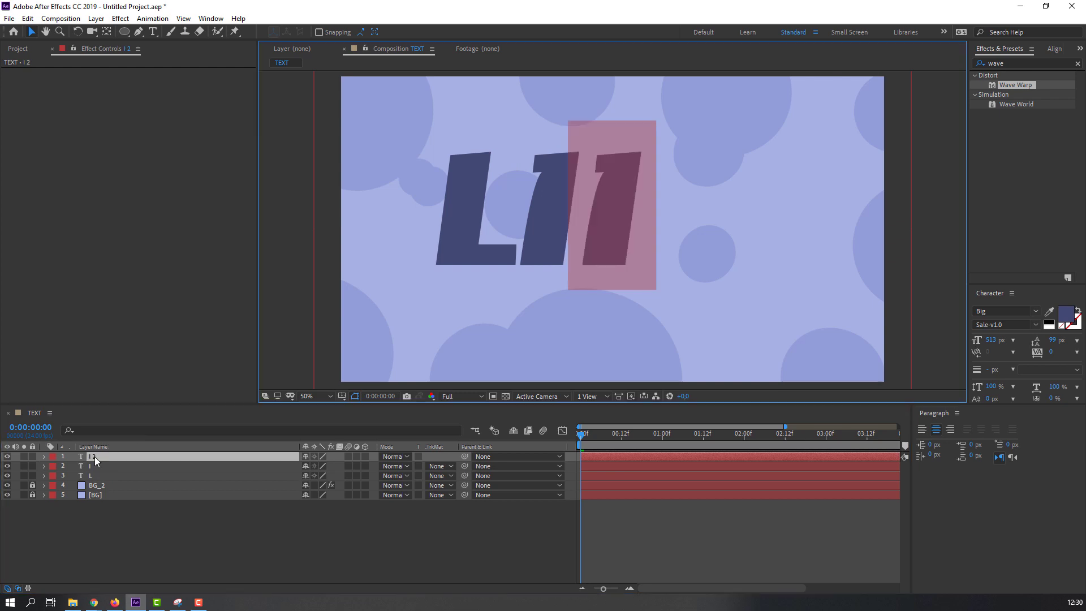
pyautogui.write('K')
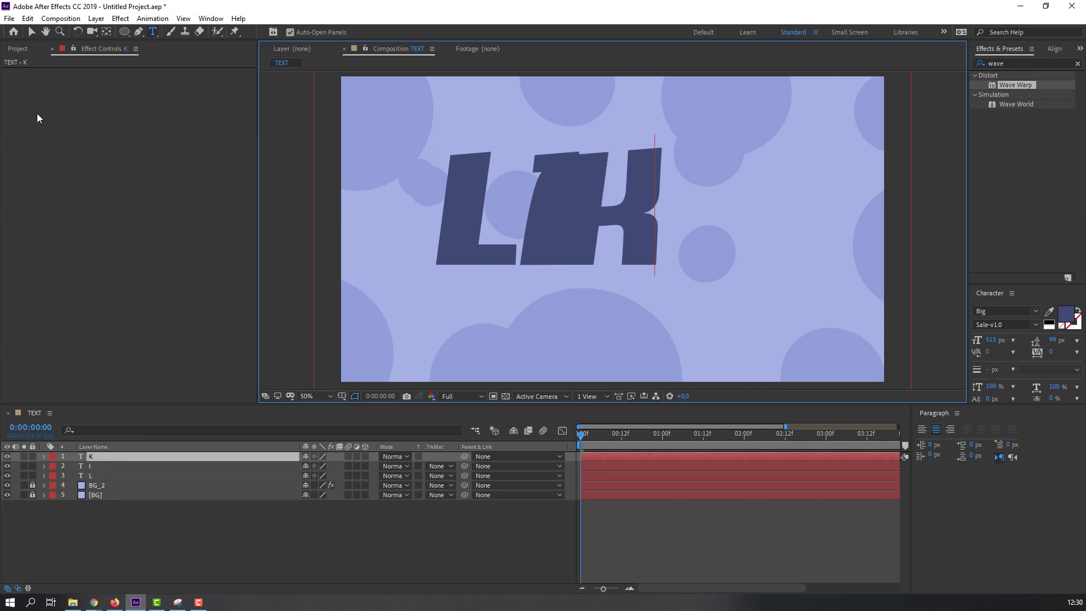
pyautogui.click(31, 32)
pyautogui.hotkey('shift', 'Right')
pyautogui.hotkey('shift', 'Right')
pyautogui.hotkey('shift', 'Right')
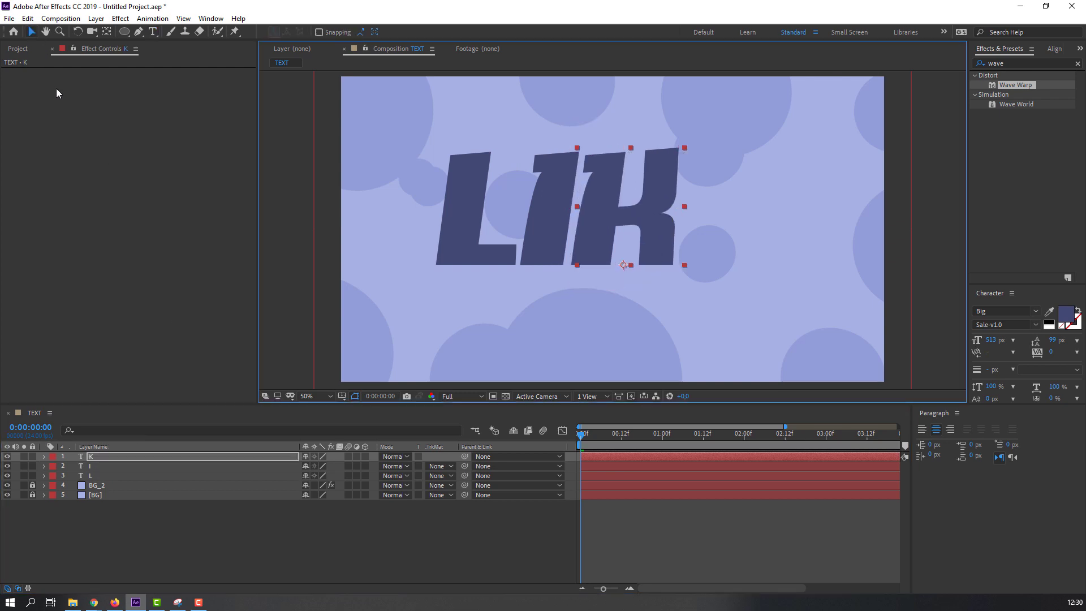
pyautogui.hotkey('shift', 'Right')
pyautogui.hotkey('shift', 'Right')
pyautogui.hotkey('shift', 'Right')
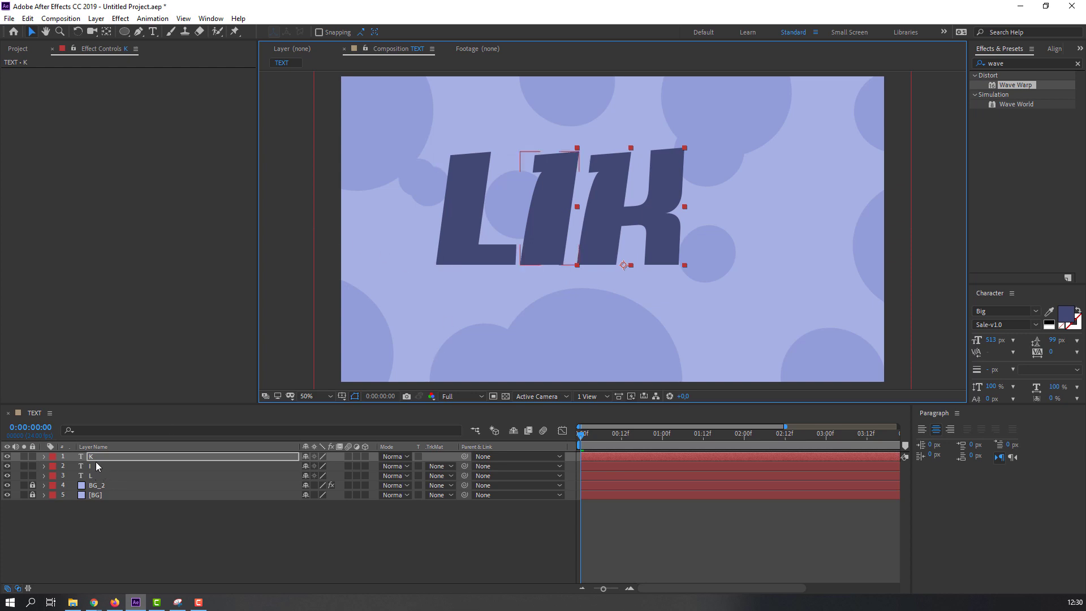
# - Duplicate the K, move the copy right, and retype it as E
pyautogui.click(97, 458)
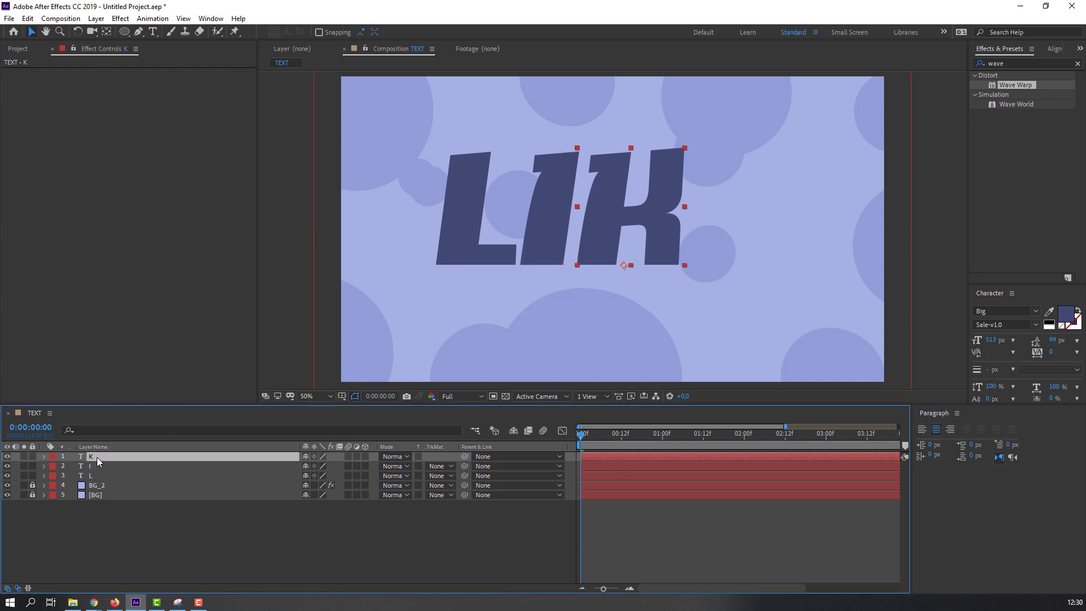
pyautogui.hotkey('ctrl', 'd')
pyautogui.hotkey('shift', 'Right')
pyautogui.hotkey('shift', 'Right')
pyautogui.hotkey('shift', 'Right')
pyautogui.hotkey('shift', 'Right')
pyautogui.hotkey('shift', 'Right')
pyautogui.hotkey('shift', 'Right')
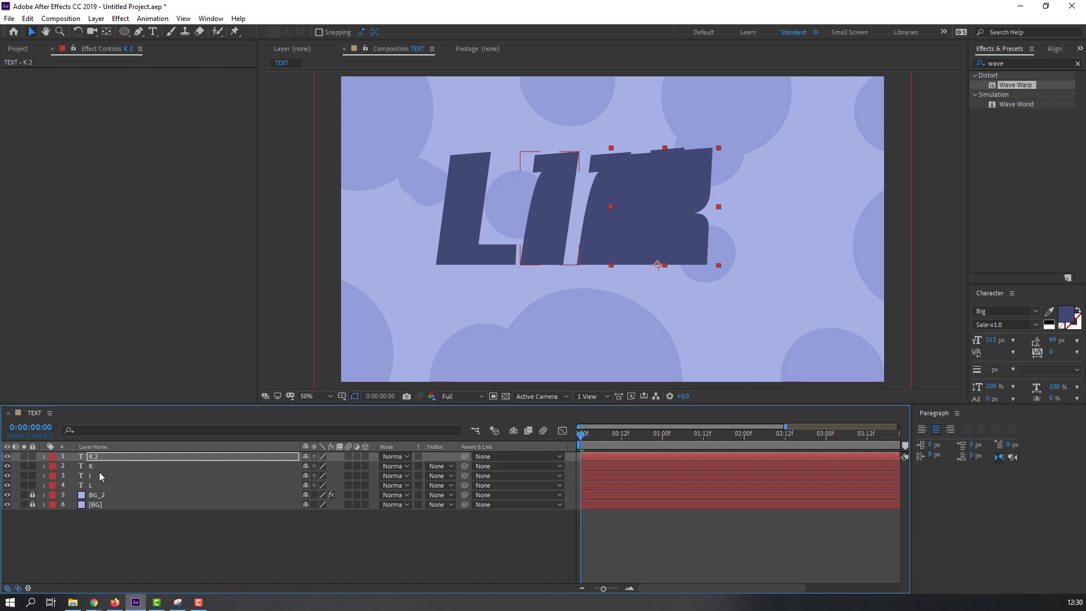
pyautogui.hotkey('shift', 'Right')
pyautogui.hotkey('shift', 'Right')
pyautogui.hotkey('shift', 'Right')
pyautogui.hotkey('shift', 'Right')
pyautogui.hotkey('shift', 'Right')
pyautogui.hotkey('shift', 'Right')
pyautogui.hotkey('shift', 'Right')
pyautogui.hotkey('shift', 'Right')
pyautogui.hotkey('shift', 'Right')
pyautogui.hotkey('shift', 'Right')
pyautogui.hotkey('shift', 'Right')
pyautogui.hotkey('shift', 'Right')
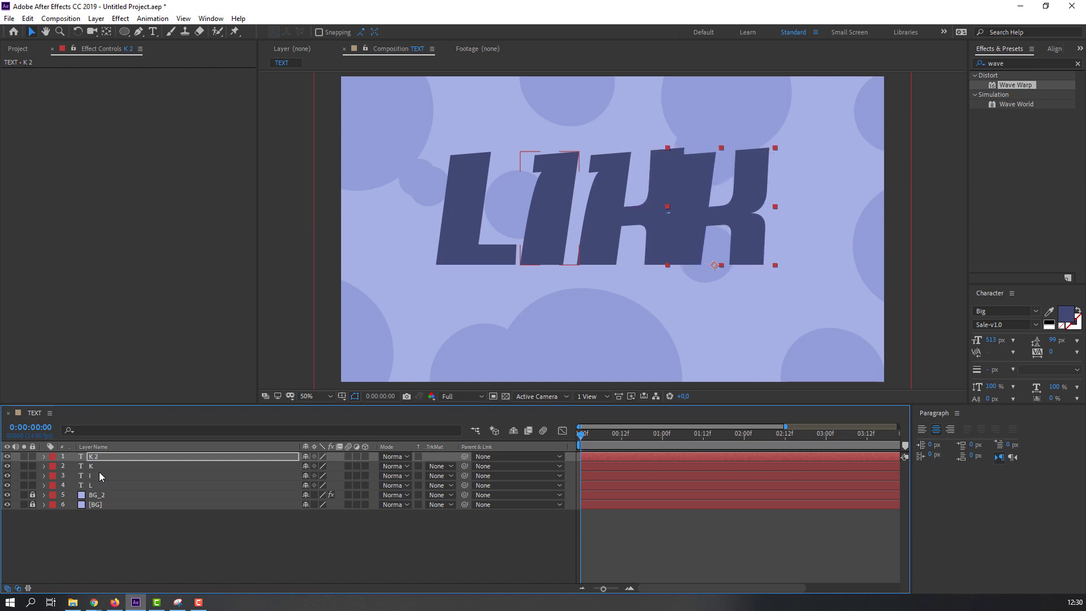
pyautogui.hotkey('shift', 'Right')
pyautogui.hotkey('shift', 'Right')
pyautogui.hotkey('shift', 'Right')
pyautogui.hotkey('shift', 'Right')
pyautogui.hotkey('shift', 'Right')
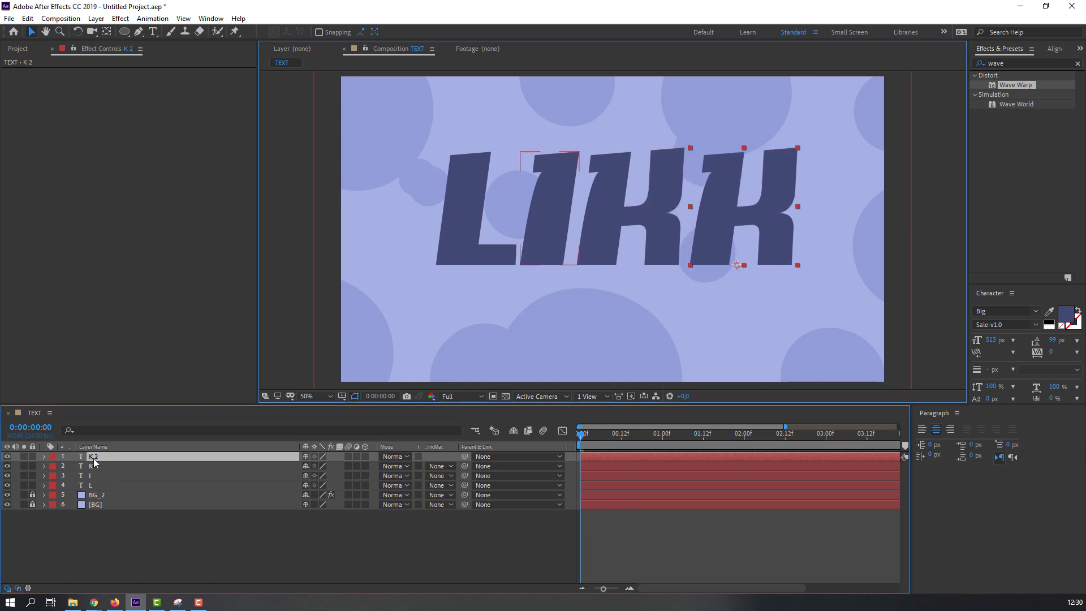
pyautogui.hotkey('ctrl', 't')
pyautogui.write('E')
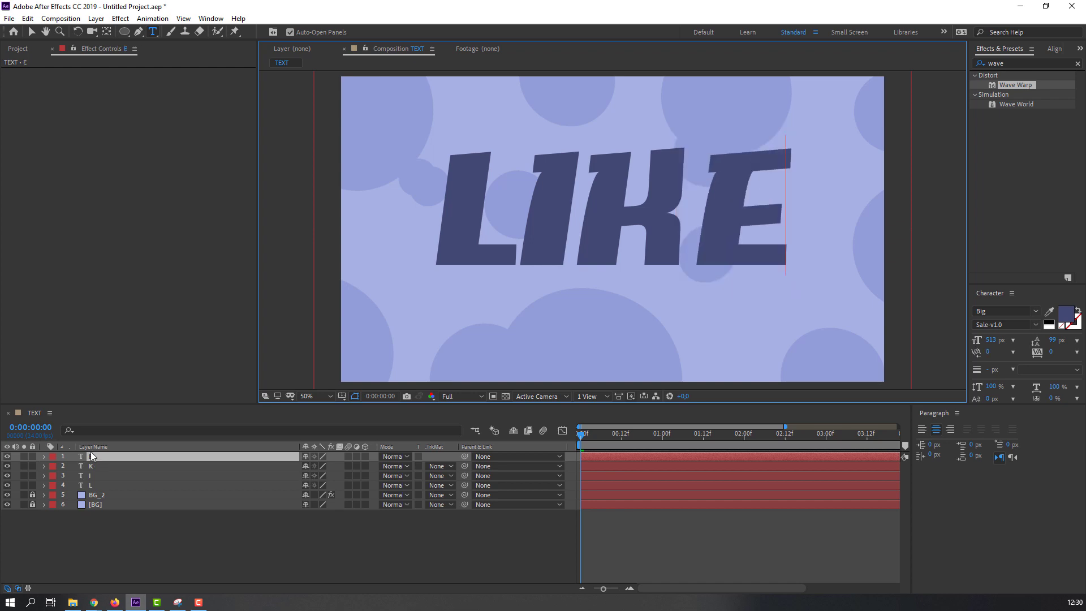
pyautogui.click(33, 32)
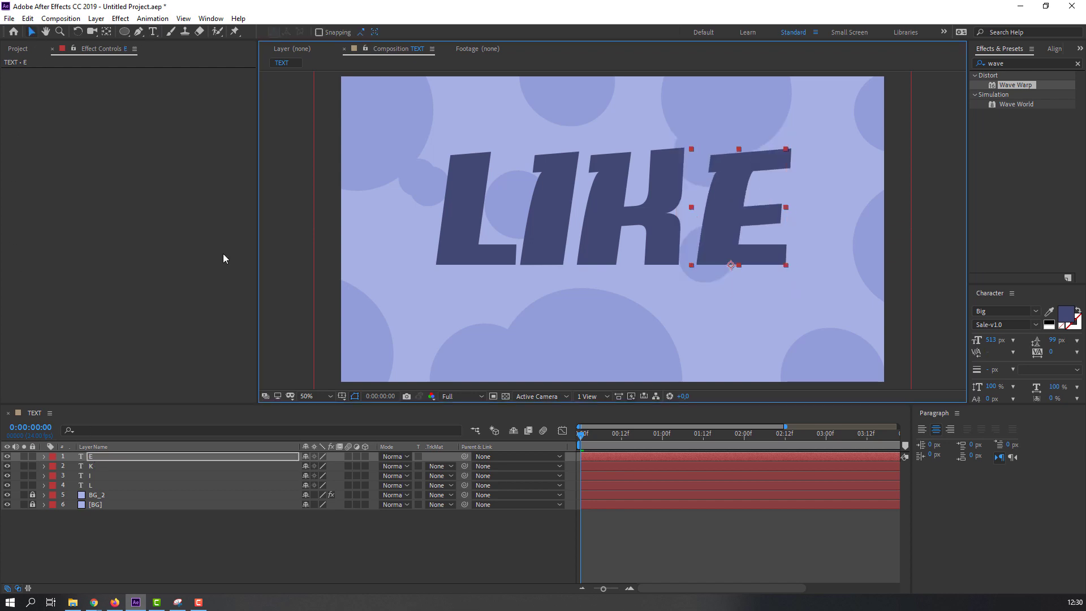
pyautogui.hotkey('shift', 'Left')
pyautogui.hotkey('shift', 'Left')
pyautogui.hotkey('shift', 'Right')
pyautogui.hotkey('shift', 'Right')
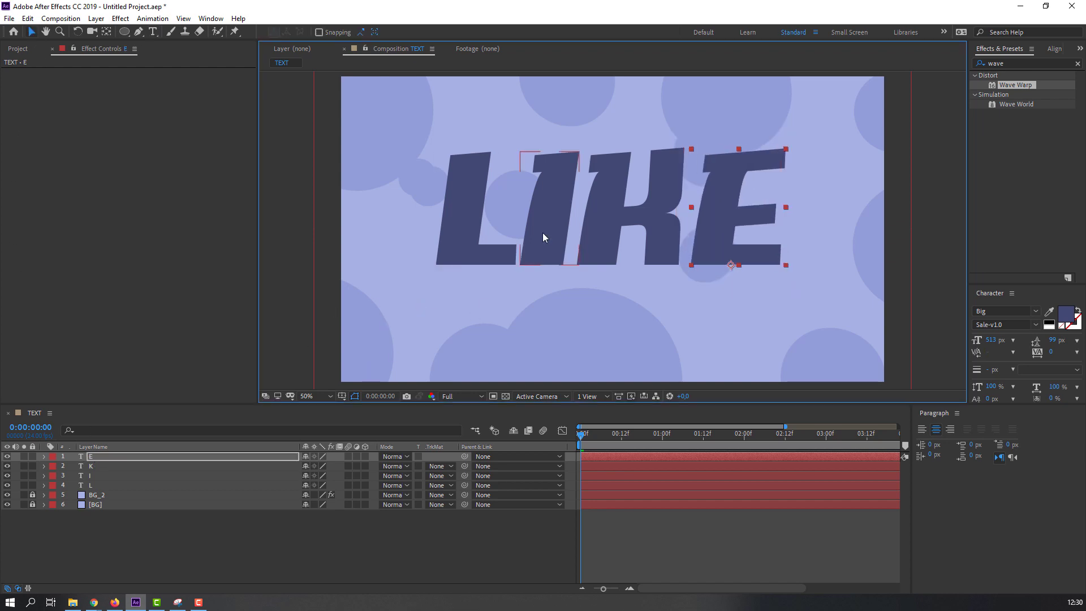
# - Nudge the I, K and E letters left so they overlap the L
pyautogui.click(541, 232)
pyautogui.hotkey('shift', 'Left')
pyautogui.hotkey('shift', 'Left')
pyautogui.hotkey('shift', 'Left')
pyautogui.hotkey('shift', 'Left')
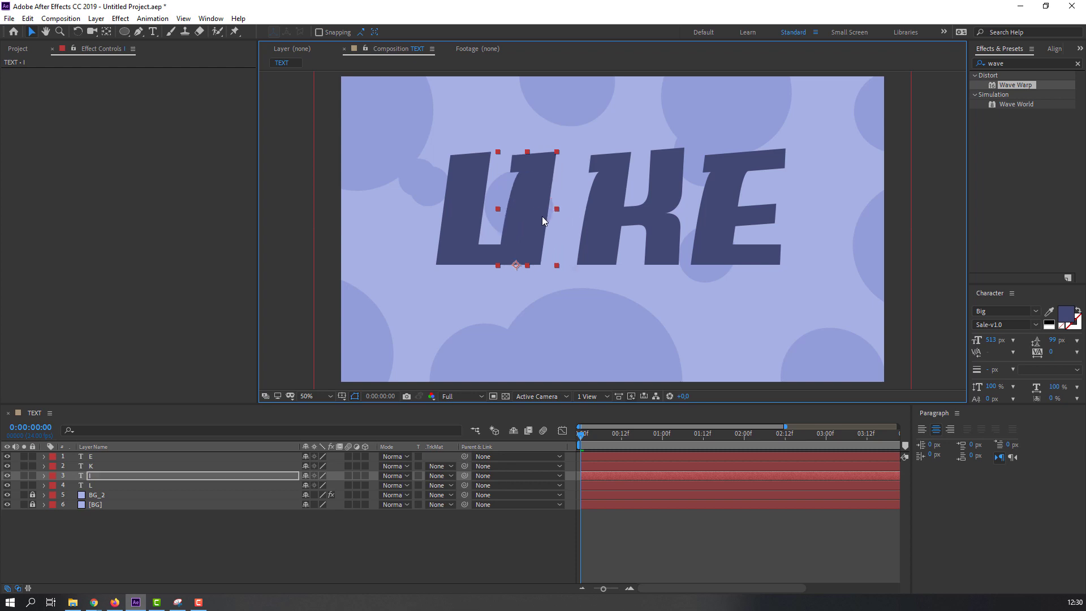
pyautogui.click(586, 228)
pyautogui.hotkey('shift', 'Left')
pyautogui.hotkey('shift', 'Left')
pyautogui.hotkey('shift', 'Left')
pyautogui.hotkey('shift', 'Left')
pyautogui.hotkey('shift', 'Left')
pyautogui.hotkey('shift', 'Left')
pyautogui.hotkey('shift', 'Left')
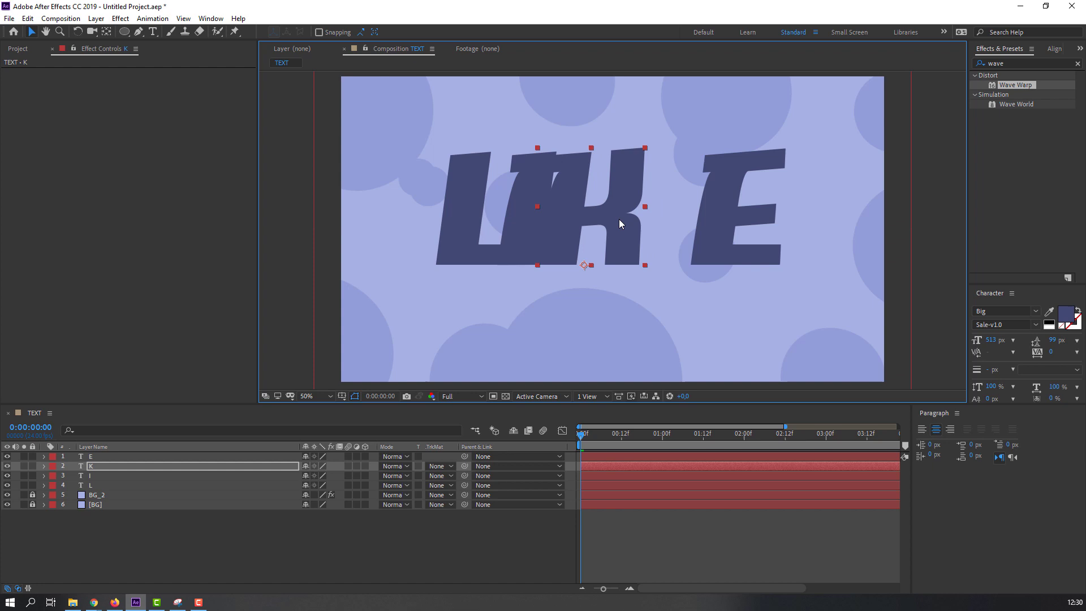
pyautogui.hotkey('shift', 'Left')
pyautogui.hotkey('shift', 'Left')
pyautogui.click(749, 210)
pyautogui.hotkey('shift', 'Left')
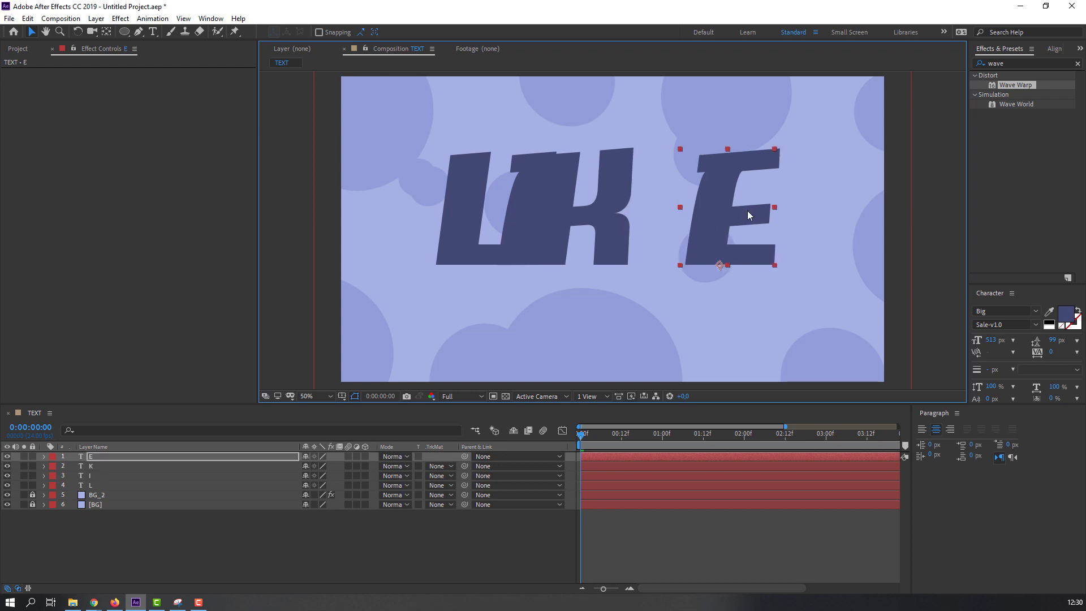
pyautogui.hotkey('shift', 'Left')
pyautogui.hotkey('shift', 'Left')
pyautogui.hotkey('shift', 'Left')
pyautogui.hotkey('shift', 'Left')
pyautogui.hotkey('shift', 'Left')
pyautogui.hotkey('shift', 'Left')
pyautogui.hotkey('shift', 'Left')
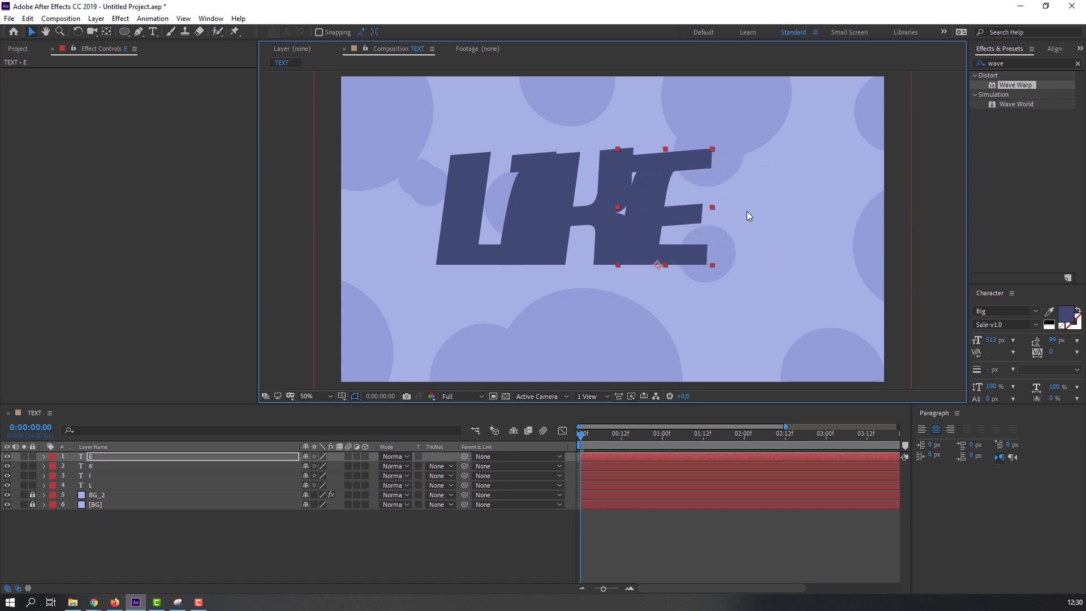
pyautogui.hotkey('shift', 'Left')
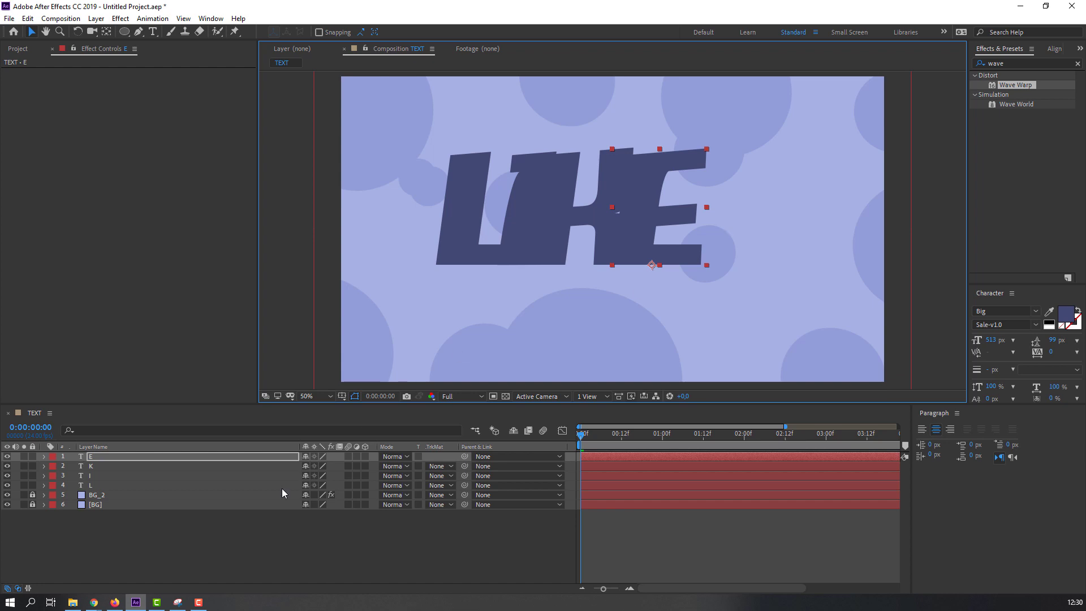
pyautogui.click(198, 543)
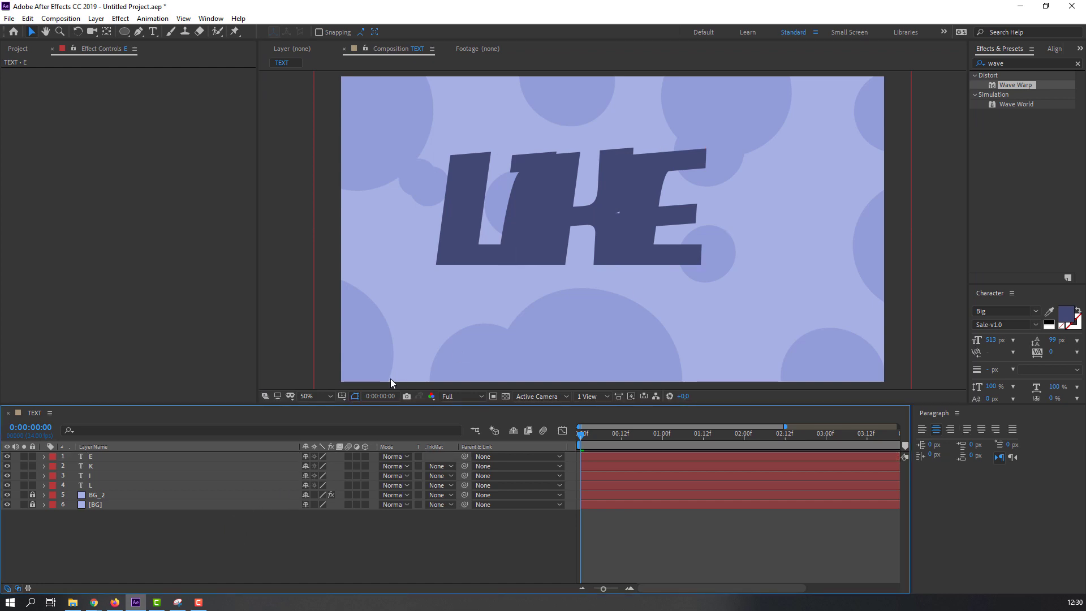
# - Apply a Drop Shadow to the L with a distance of 15
pyautogui.hotkey('ctrl', '5')
pyautogui.write('dr')
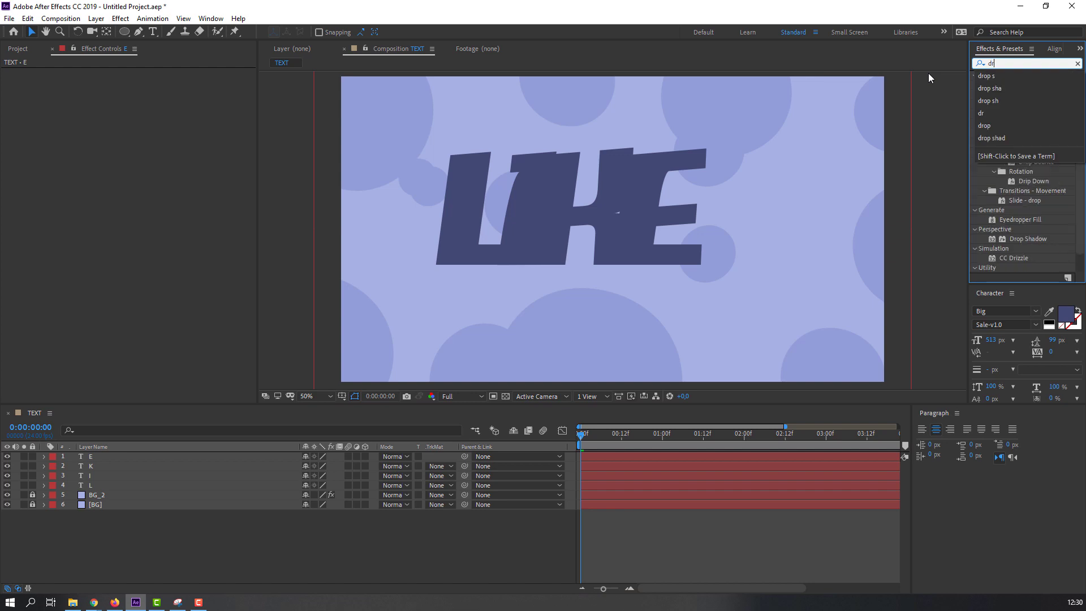
pyautogui.write('op shadow')
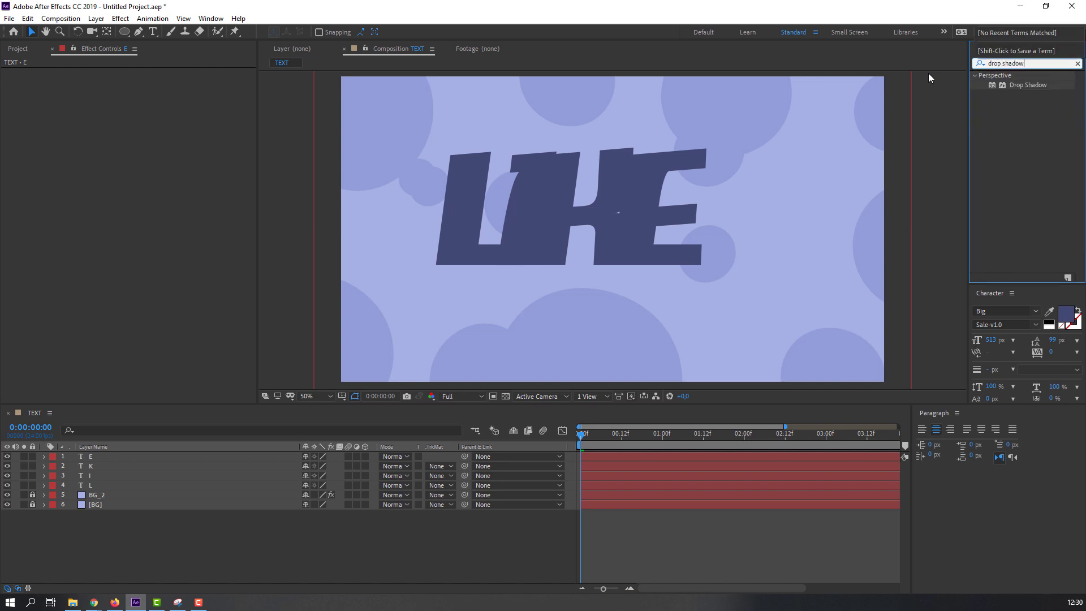
pyautogui.moveTo(1019, 91); pyautogui.dragTo(110, 490)
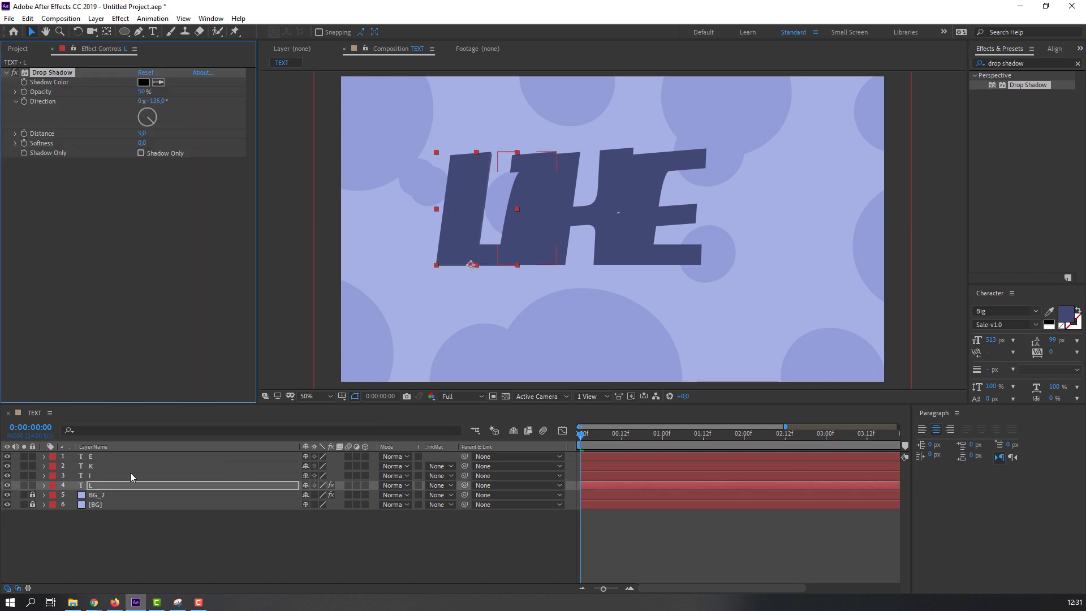
pyautogui.scroll(2, 532, 249)
pyautogui.moveTo(433, 283); pyautogui.dragTo(510, 280)
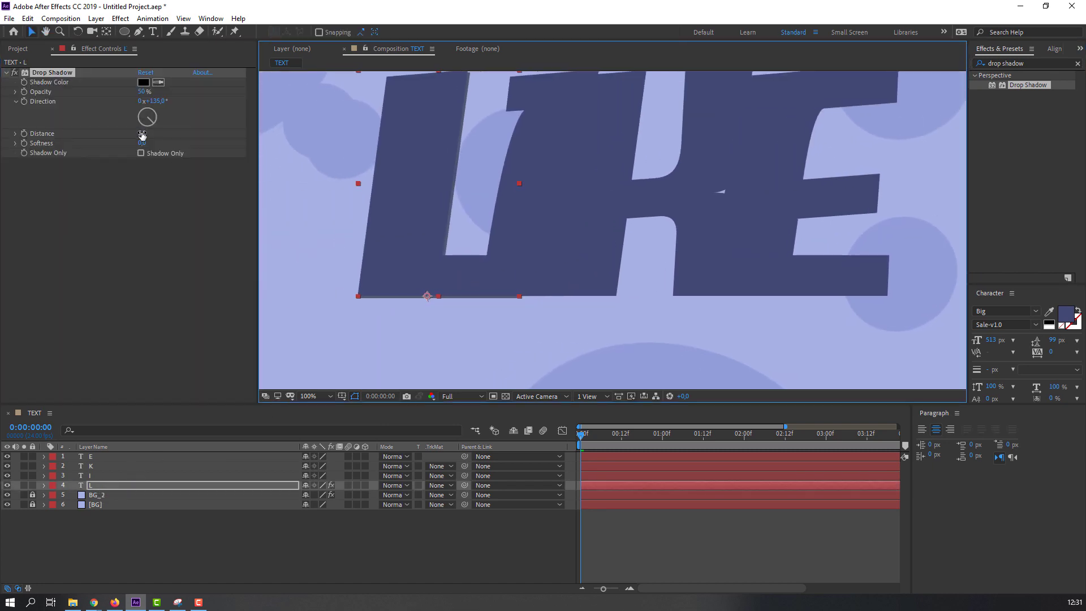
pyautogui.moveTo(142, 133); pyautogui.dragTo(155, 141)
pyautogui.moveTo(145, 140); pyautogui.dragTo(153, 139)
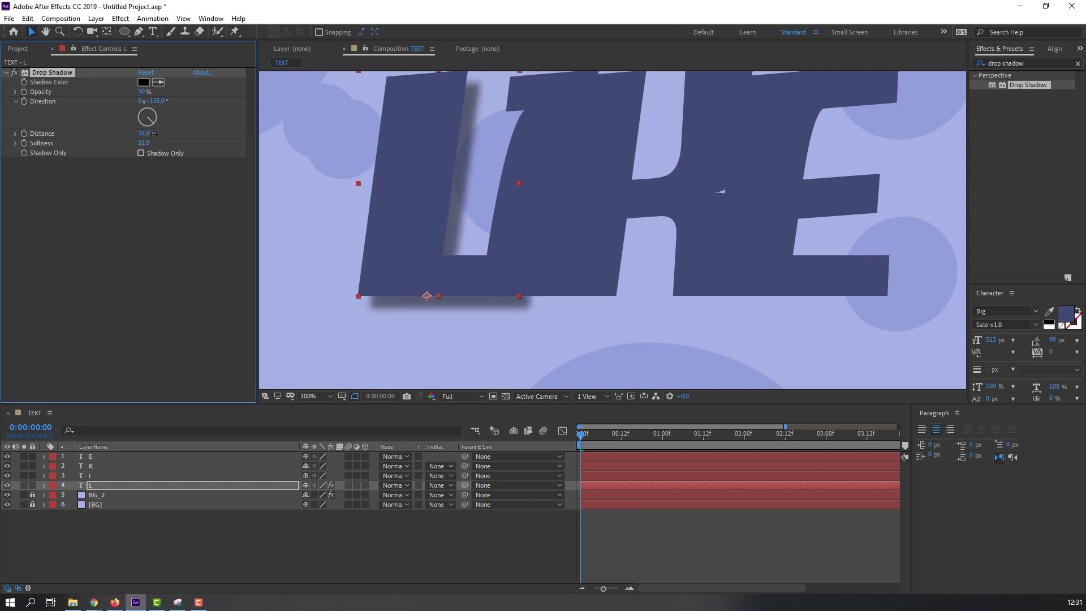
# - Move layer L above layer I in the layer stack
pyautogui.click(81, 484)
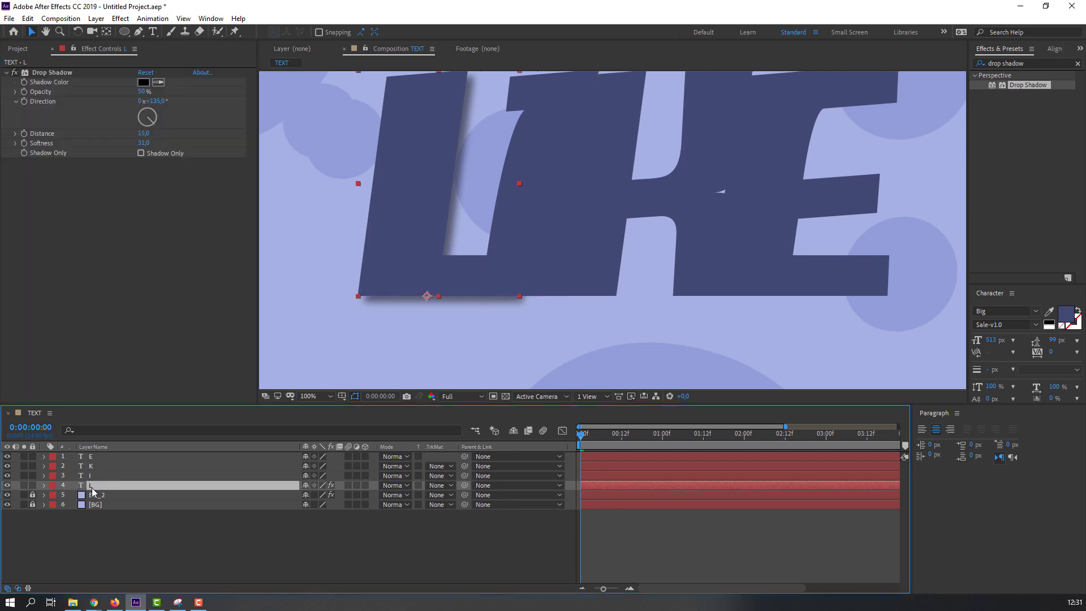
pyautogui.moveTo(91, 487); pyautogui.dragTo(83, 475)
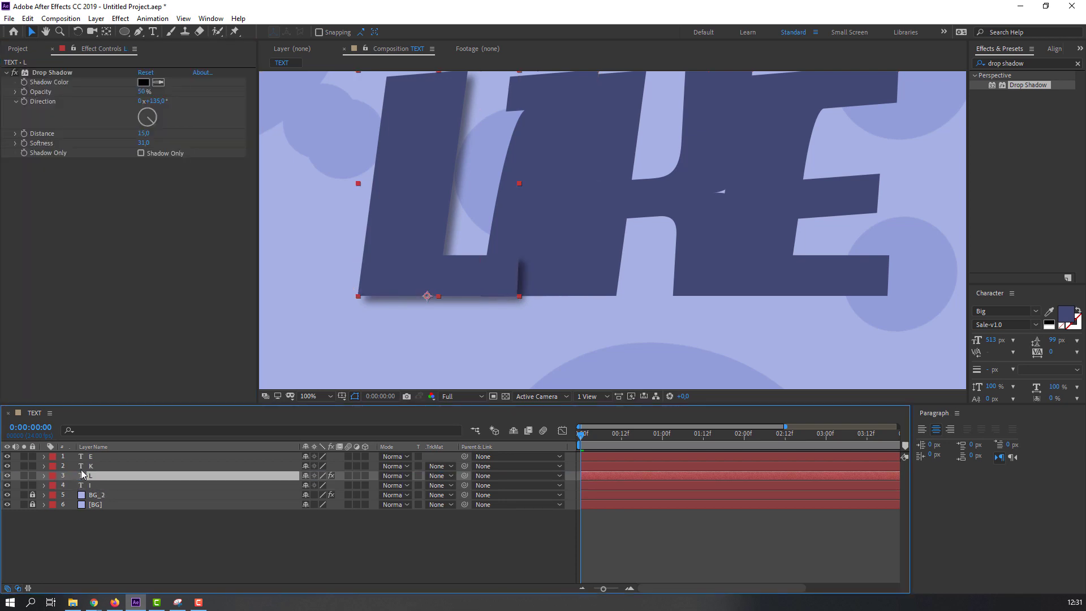
pyautogui.moveTo(555, 238); pyautogui.dragTo(512, 274)
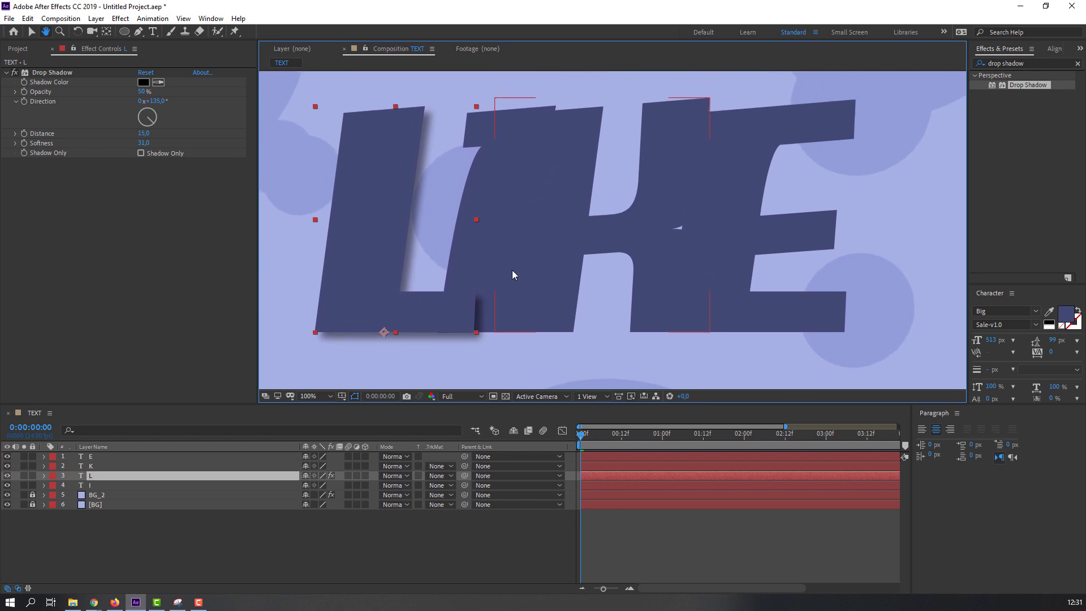
pyautogui.press('v')
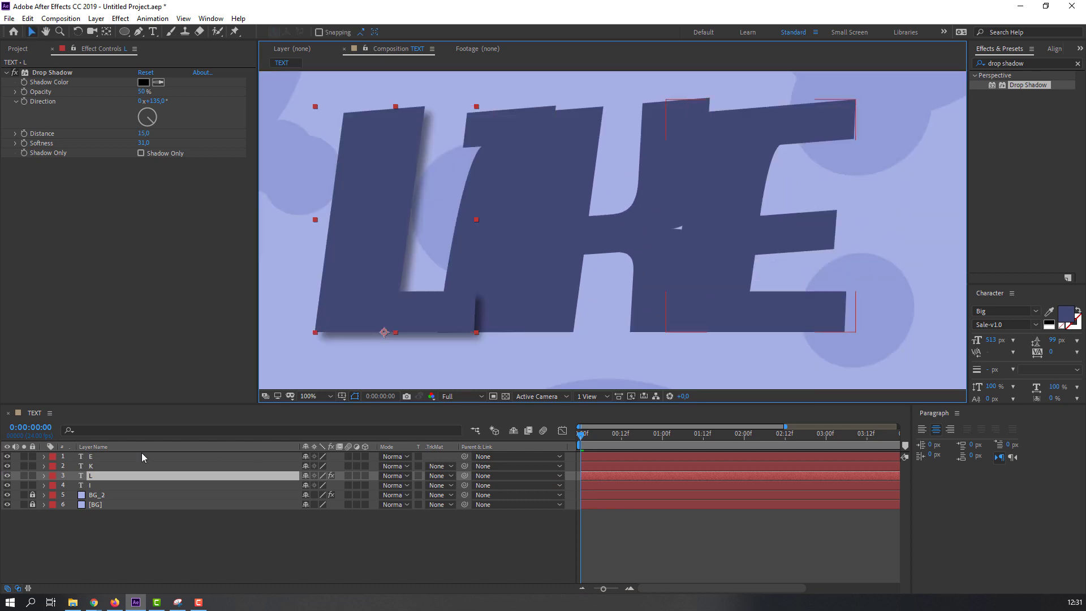
# - Add a Drop Shadow to K with about -84° direction, and move E below K
pyautogui.click(87, 467)
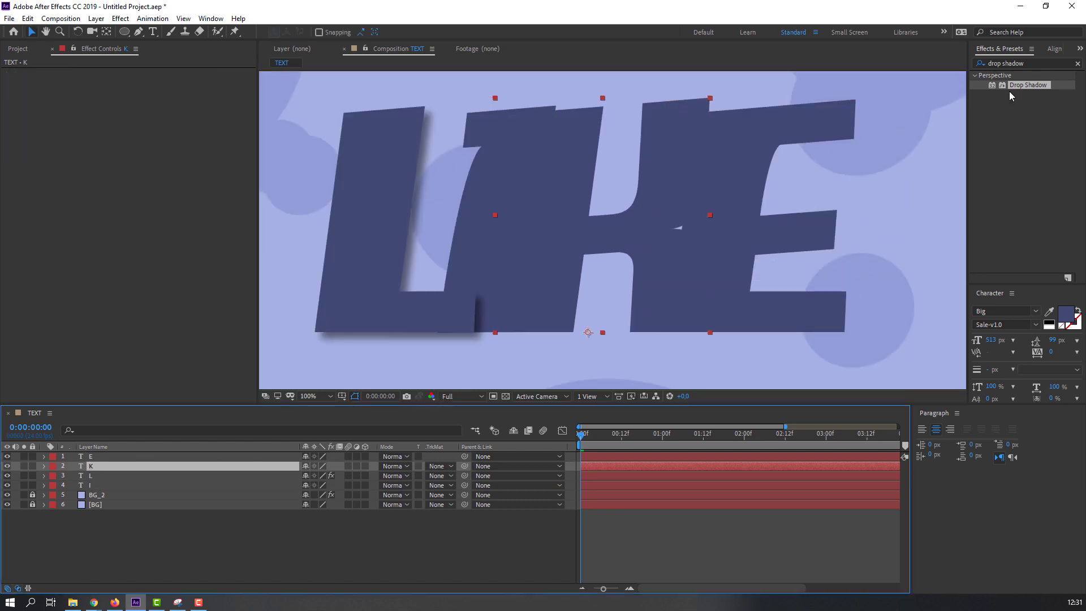
pyautogui.moveTo(1021, 86); pyautogui.dragTo(92, 466)
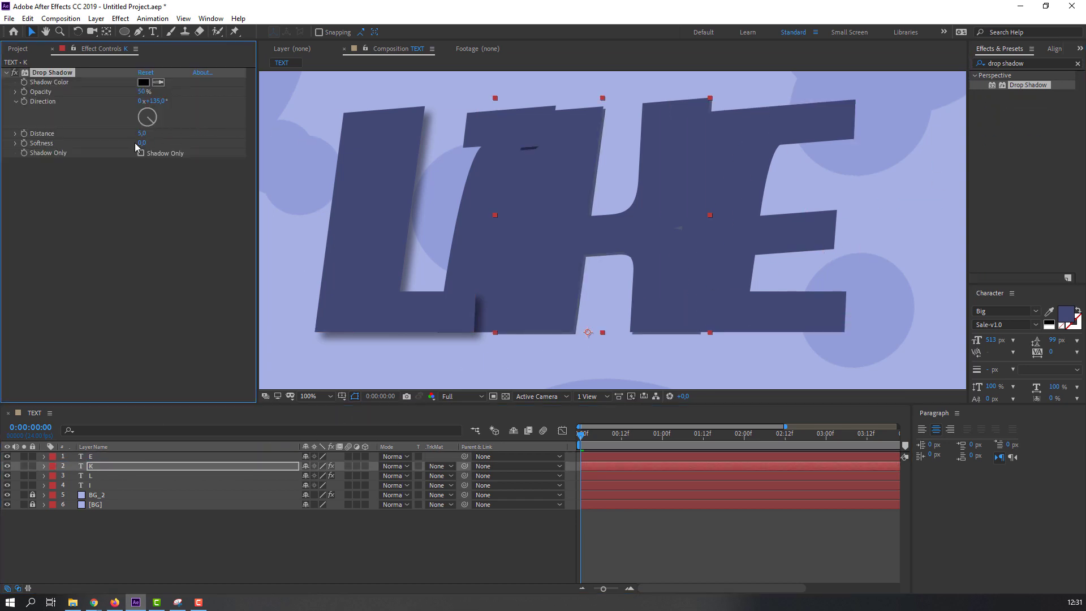
pyautogui.moveTo(142, 138); pyautogui.dragTo(101, 139)
pyautogui.moveTo(153, 125)
pyautogui.mouseDown()
pyautogui.moveTo(106, 114)
pyautogui.moveTo(167, 140)
pyautogui.mouseUp()
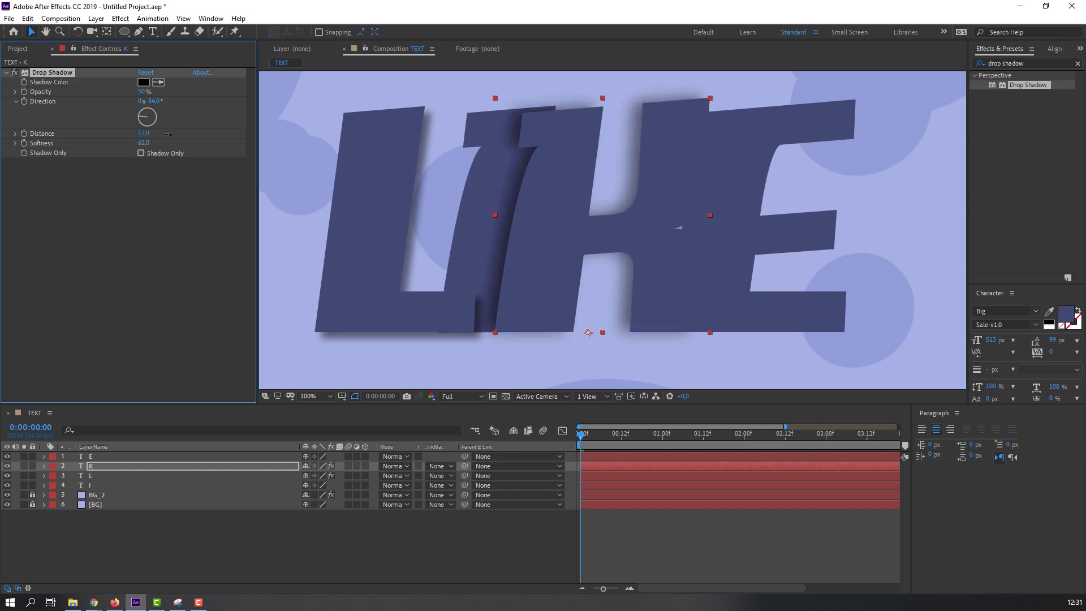
pyautogui.scroll(-2, 564, 250)
pyautogui.scroll(2, 570, 253)
pyautogui.hotkey('ctrl', 'Up')
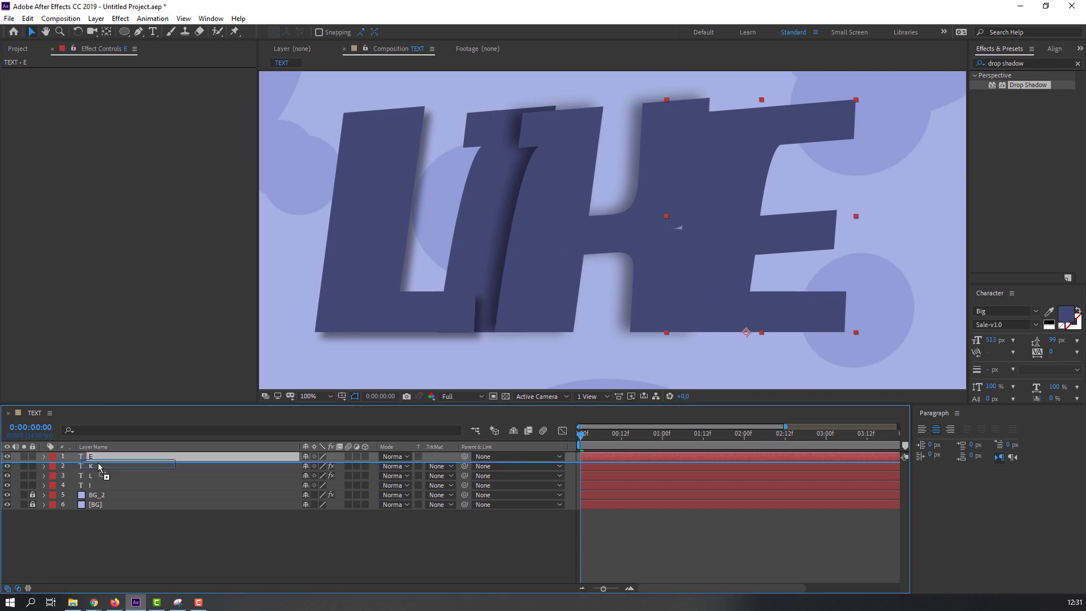
pyautogui.moveTo(93, 457); pyautogui.dragTo(90, 463)
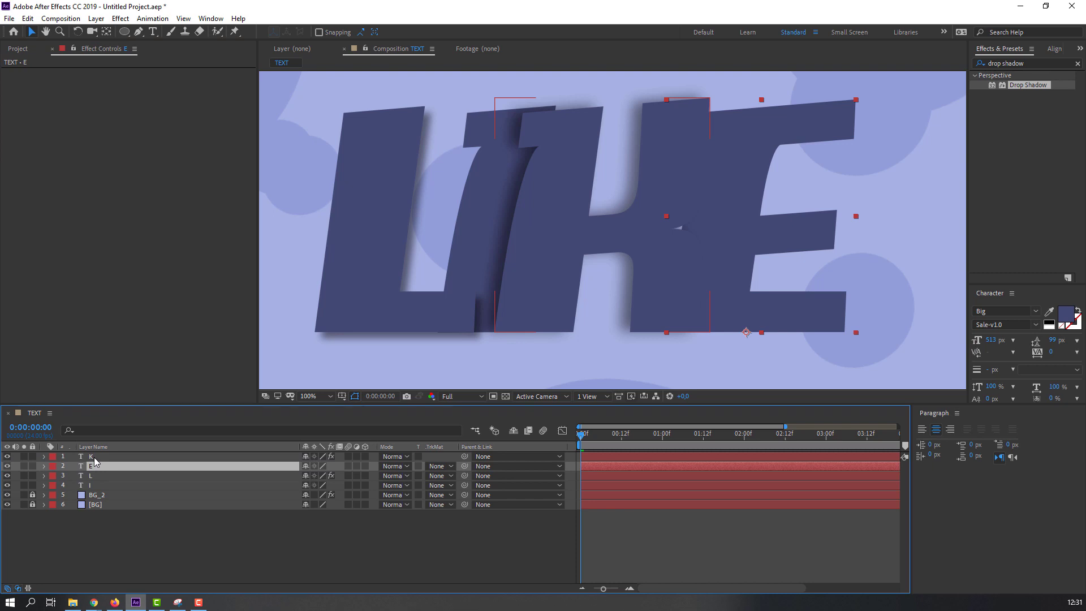
pyautogui.click(95, 457)
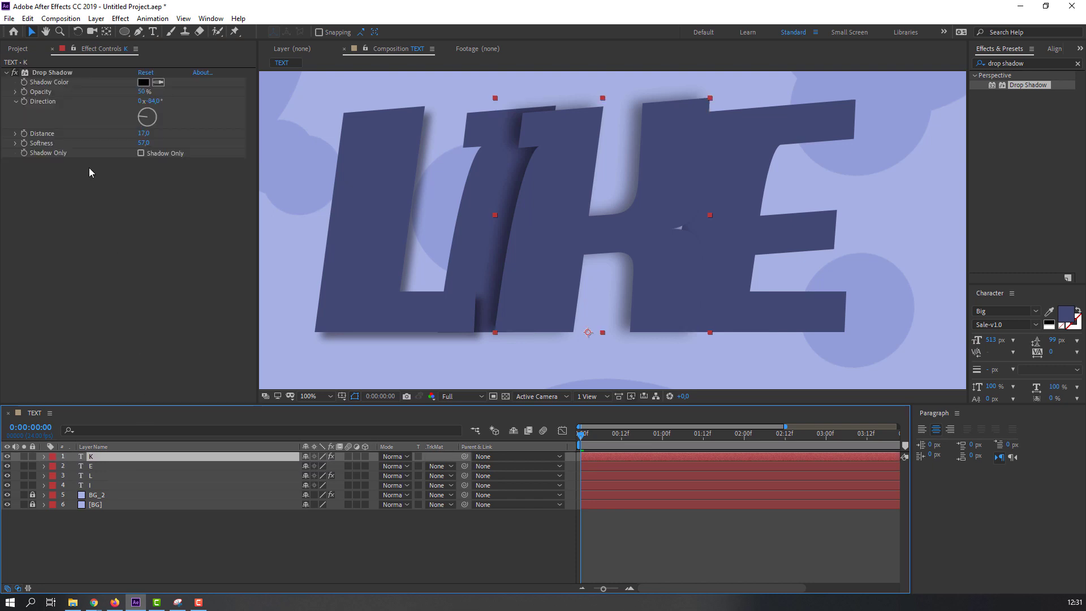
# - Duplicate K's shadow, giving Drop Shadow 2 a new direction, distance 23 and lighter opacity
pyautogui.click(49, 74)
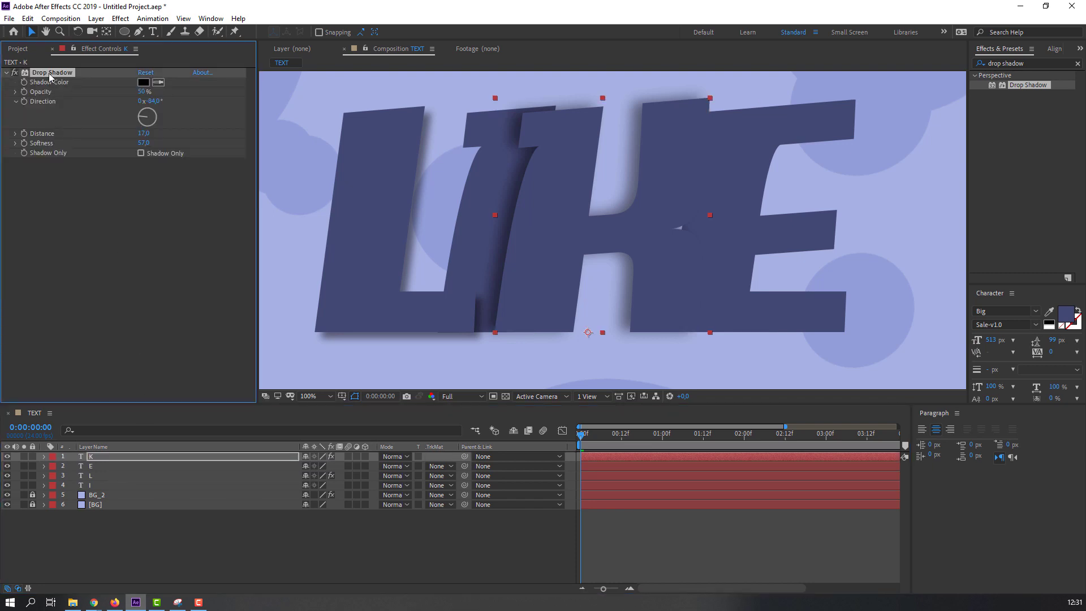
pyautogui.hotkey('ctrl', 'd')
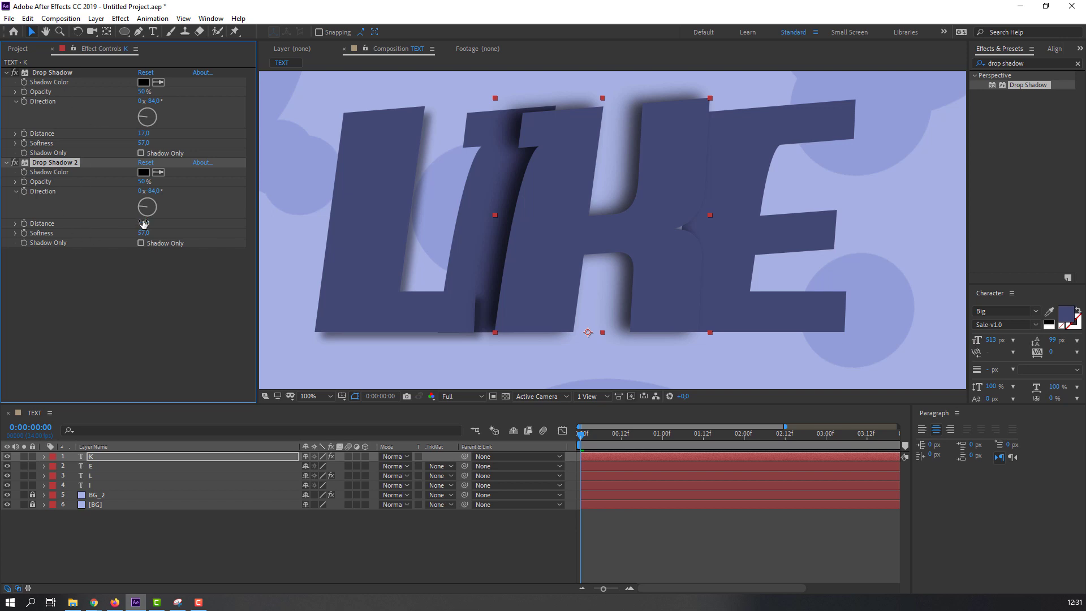
pyautogui.moveTo(144, 209)
pyautogui.mouseDown()
pyautogui.moveTo(165, 199)
pyautogui.moveTo(240, 242)
pyautogui.mouseUp()
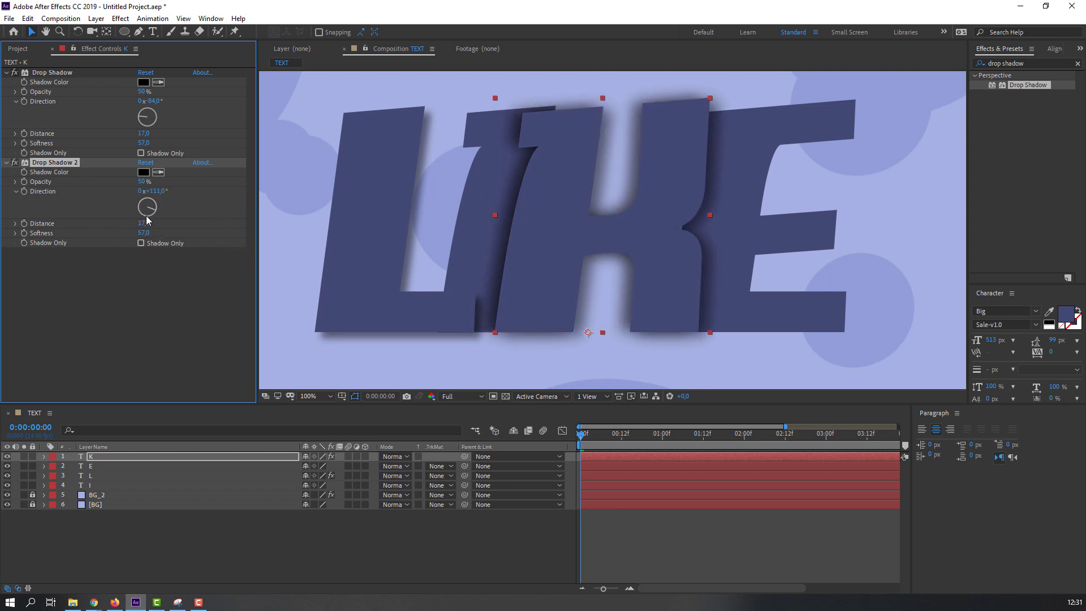
pyautogui.moveTo(144, 224)
pyautogui.mouseDown()
pyautogui.moveTo(149, 241)
pyautogui.moveTo(128, 236)
pyautogui.mouseUp()
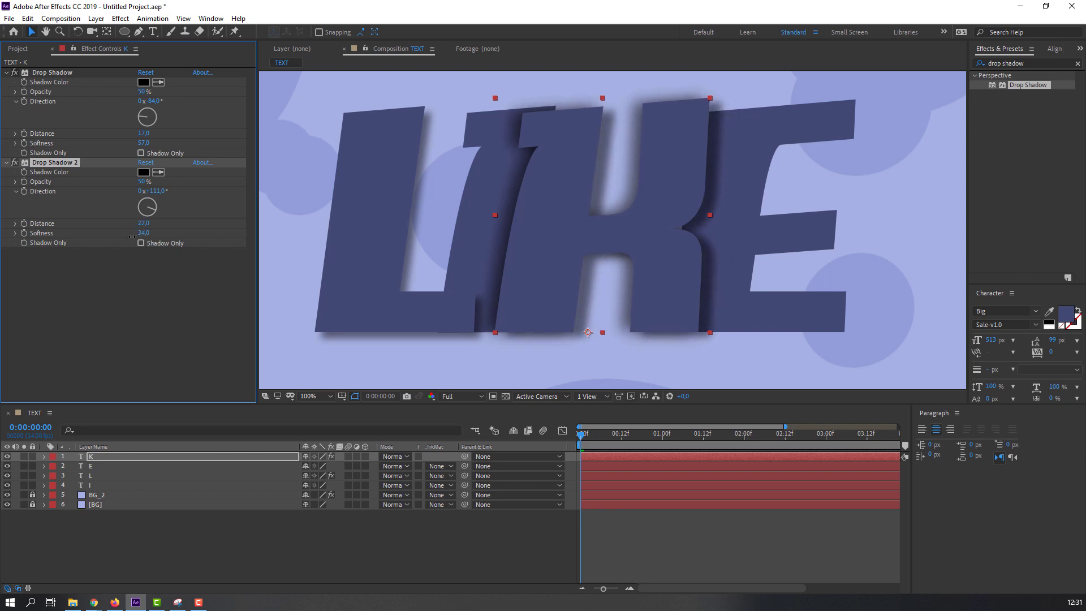
pyautogui.moveTo(130, 181); pyautogui.dragTo(128, 183)
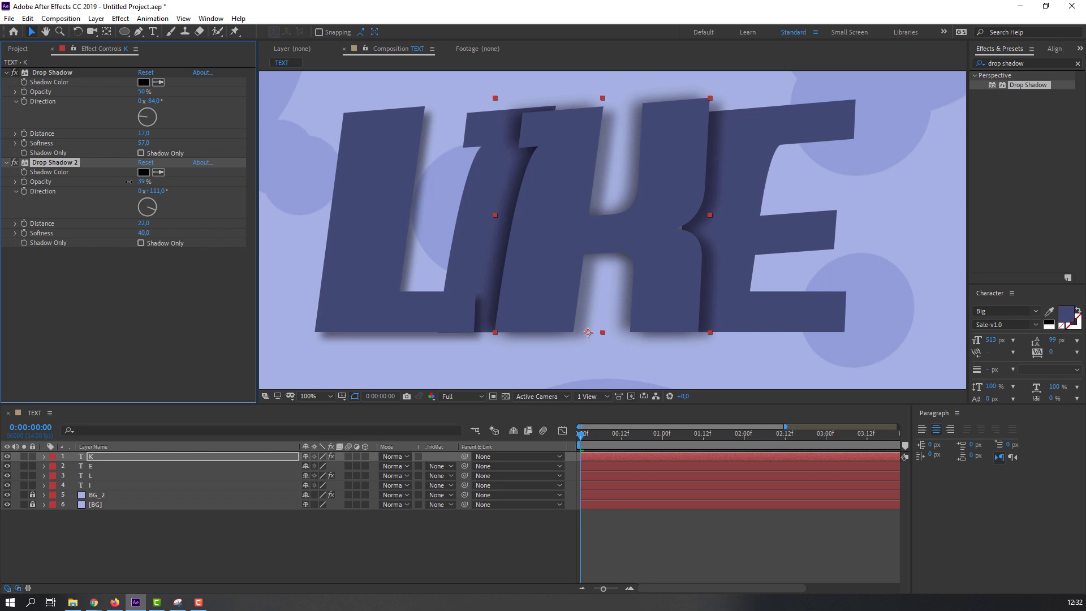
pyautogui.scroll(-2, 475, 228)
pyautogui.click(523, 305)
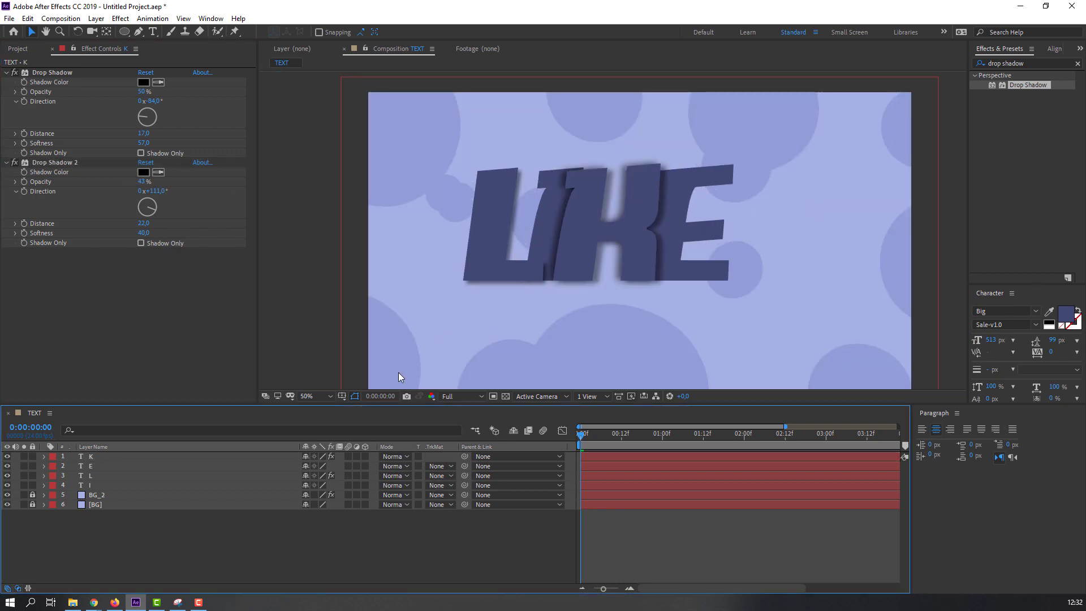
# - Select the K, E, L and I layers, nudge LIKE right and down to centre, then deselect
pyautogui.click(88, 490)
pyautogui.hotkey('ctrl', 'a')
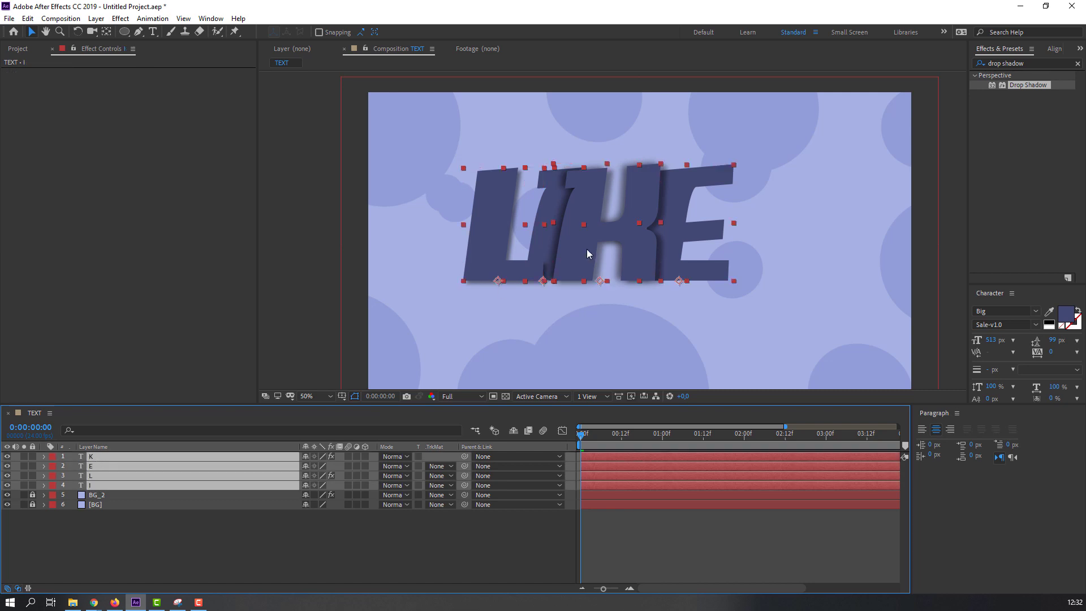
pyautogui.scroll(-1, 626, 244)
pyautogui.moveTo(615, 238); pyautogui.dragTo(638, 245)
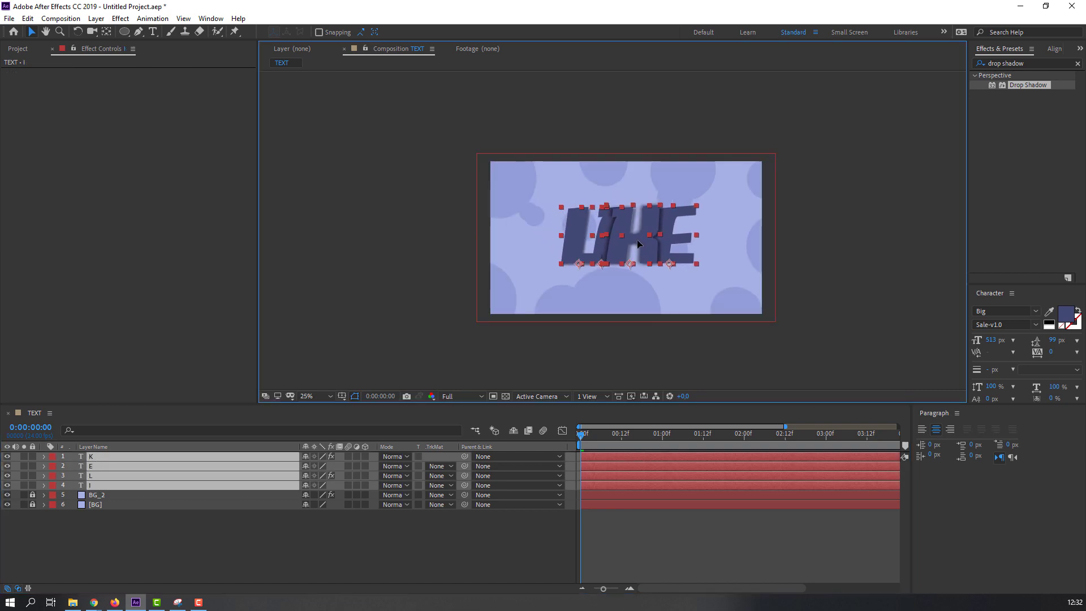
pyautogui.click(270, 534)
pyautogui.scroll(1, 642, 212)
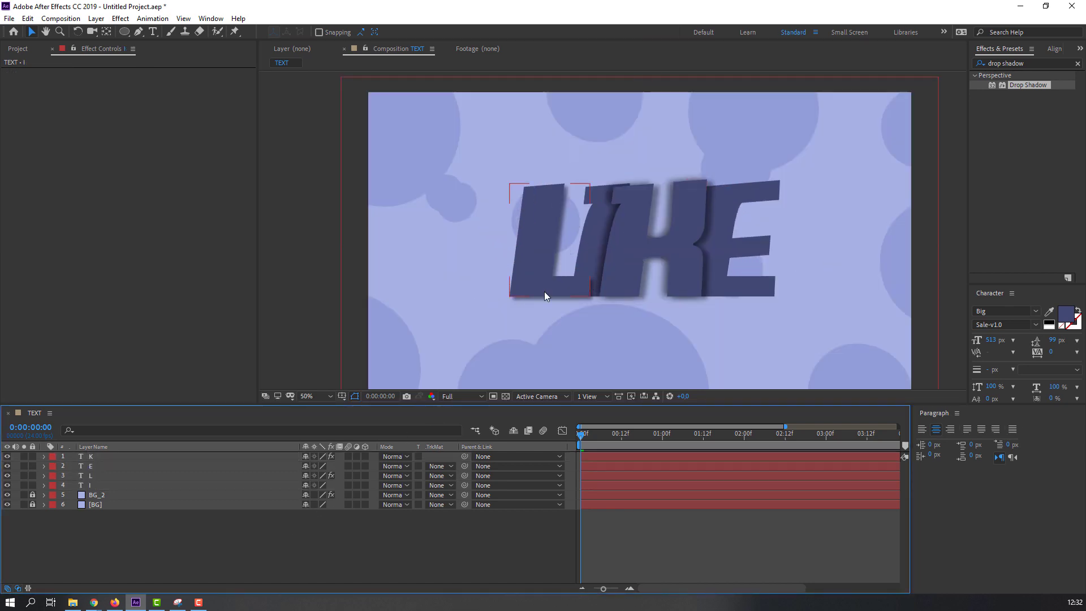
# - Find the Wiggle Position & Rotate & Scale 1 preset in Animation Composer's 2D Layer Transformations
pyautogui.click(209, 18)
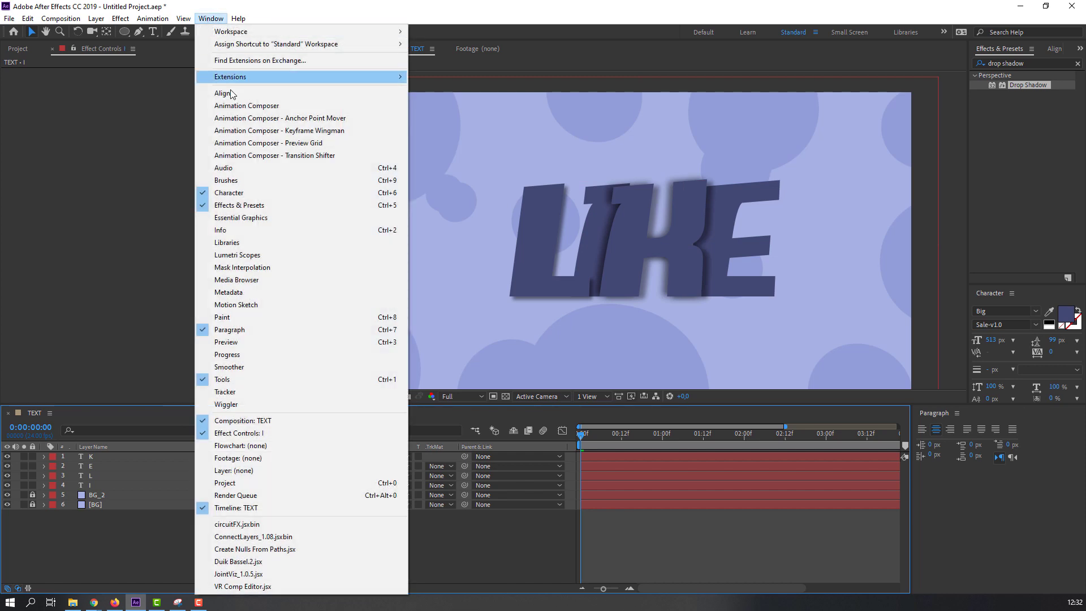
pyautogui.click(251, 107)
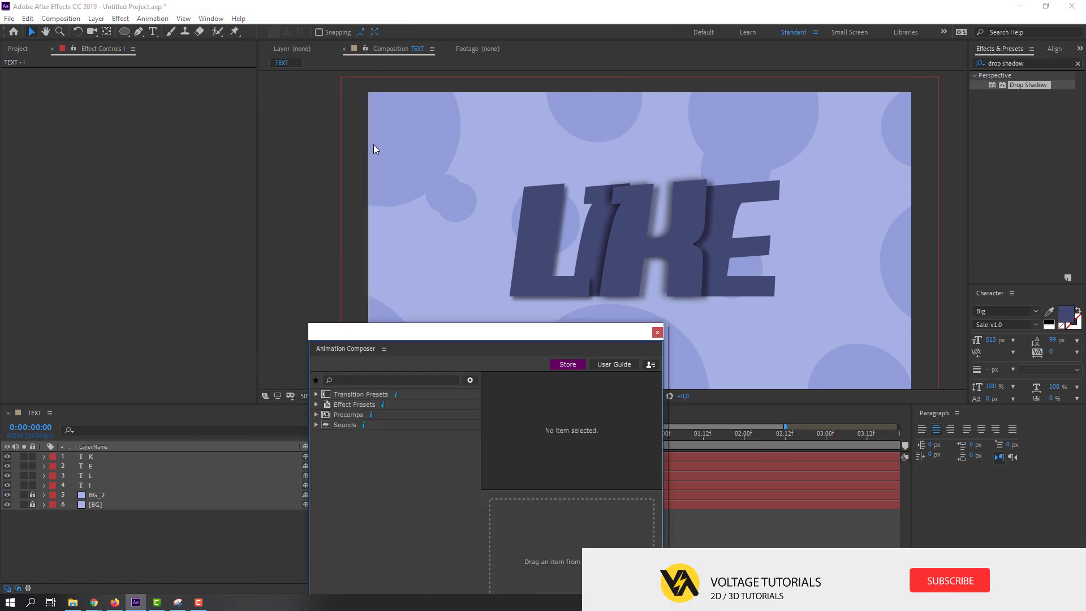
pyautogui.moveTo(434, 340)
pyautogui.mouseDown()
pyautogui.moveTo(448, 201)
pyautogui.moveTo(284, 127)
pyautogui.moveTo(364, 102)
pyautogui.moveTo(482, 125)
pyautogui.moveTo(556, 167)
pyautogui.mouseUp()
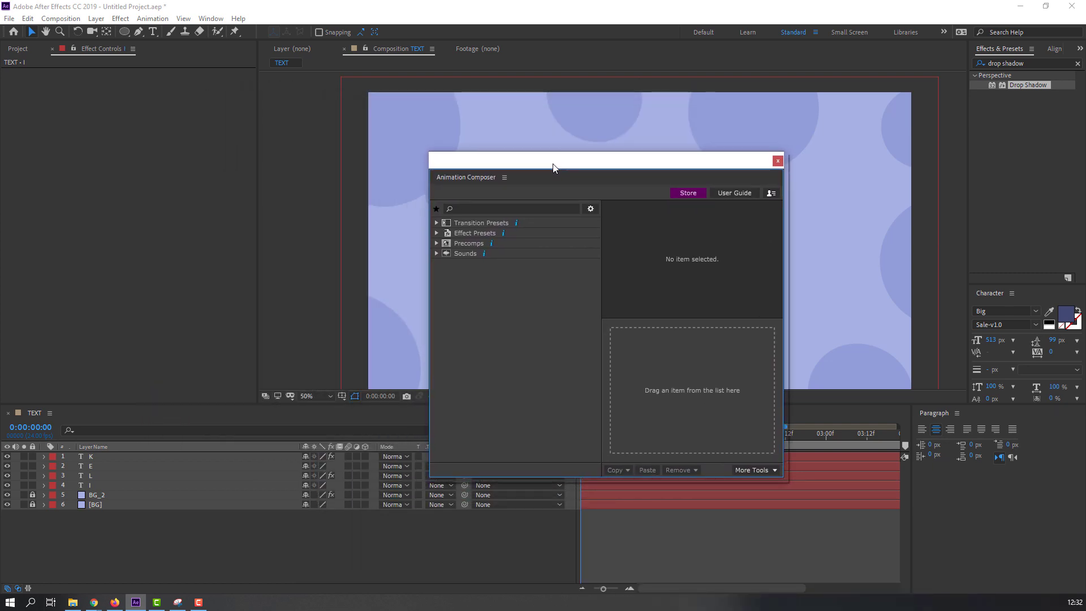
pyautogui.moveTo(556, 167); pyautogui.dragTo(533, 131)
pyautogui.click(413, 196)
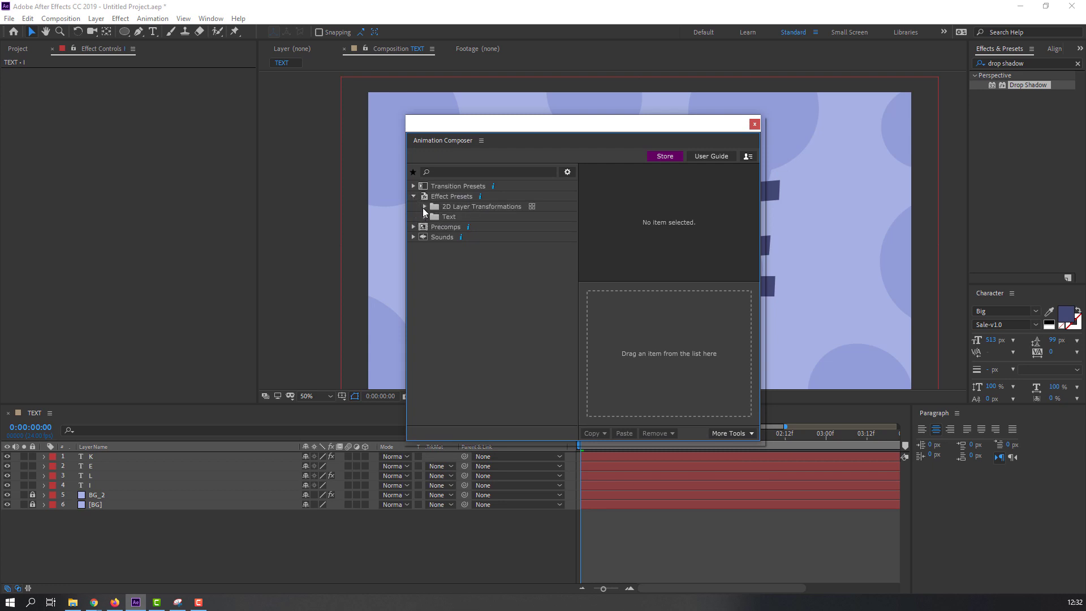
pyautogui.click(424, 207)
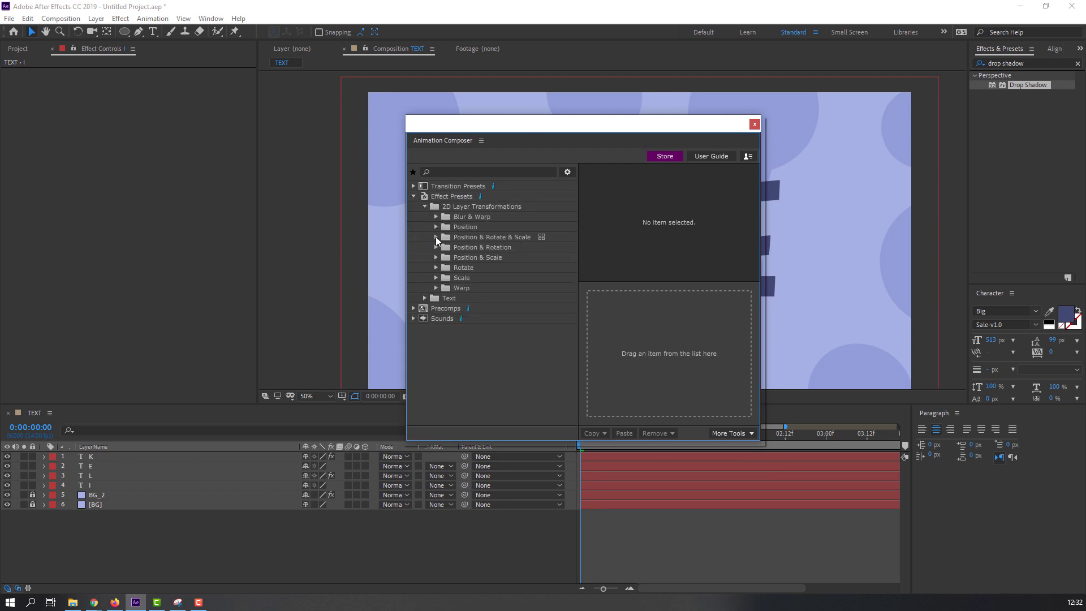
pyautogui.click(435, 237)
pyautogui.click(495, 248)
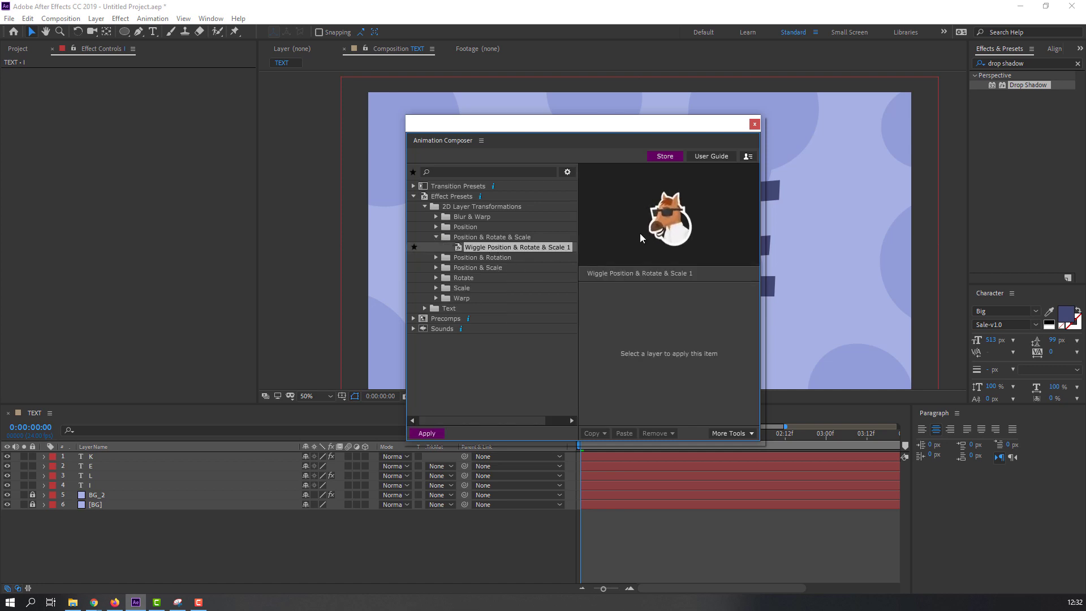
# - Apply the Wiggle preset to all four letter layers and preview the jitter
pyautogui.moveTo(666, 138); pyautogui.dragTo(822, 285)
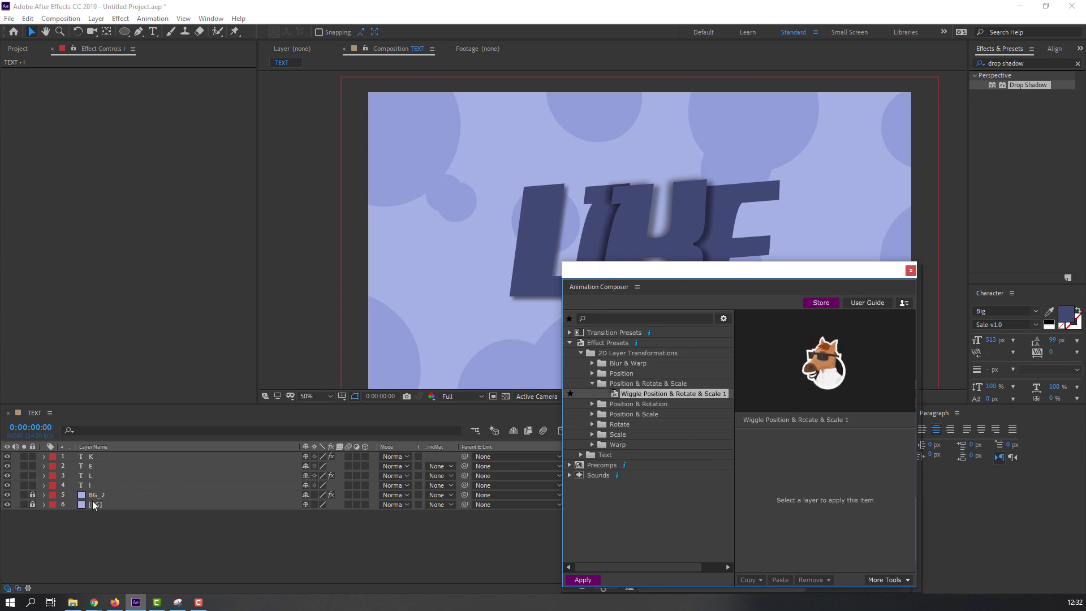
pyautogui.click(94, 485)
pyautogui.hotkey('ctrl', 'a')
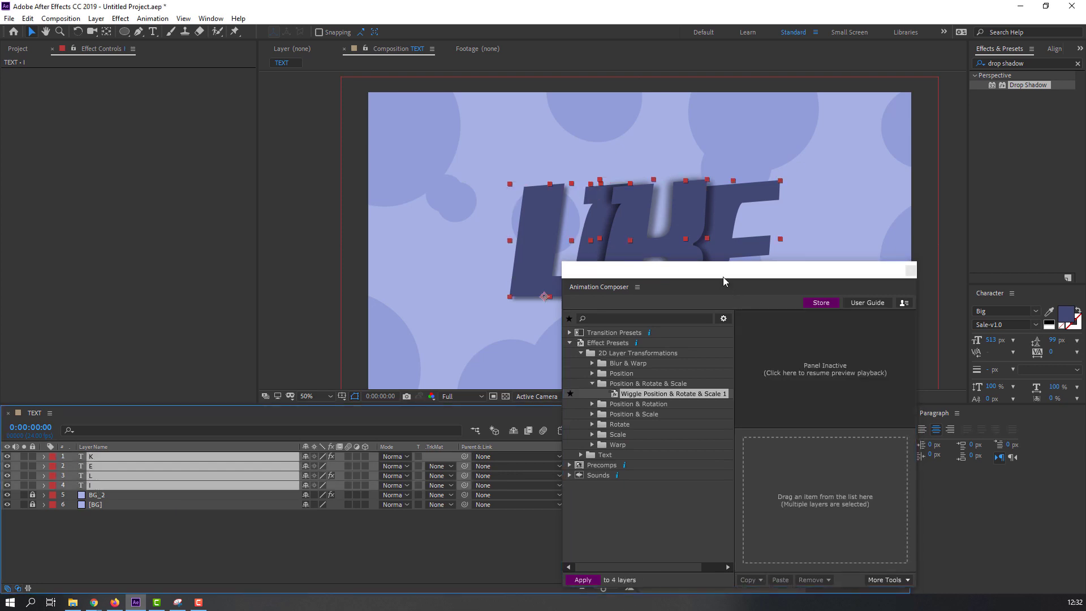
pyautogui.moveTo(724, 280); pyautogui.dragTo(586, 172)
pyautogui.doubleClick(495, 288)
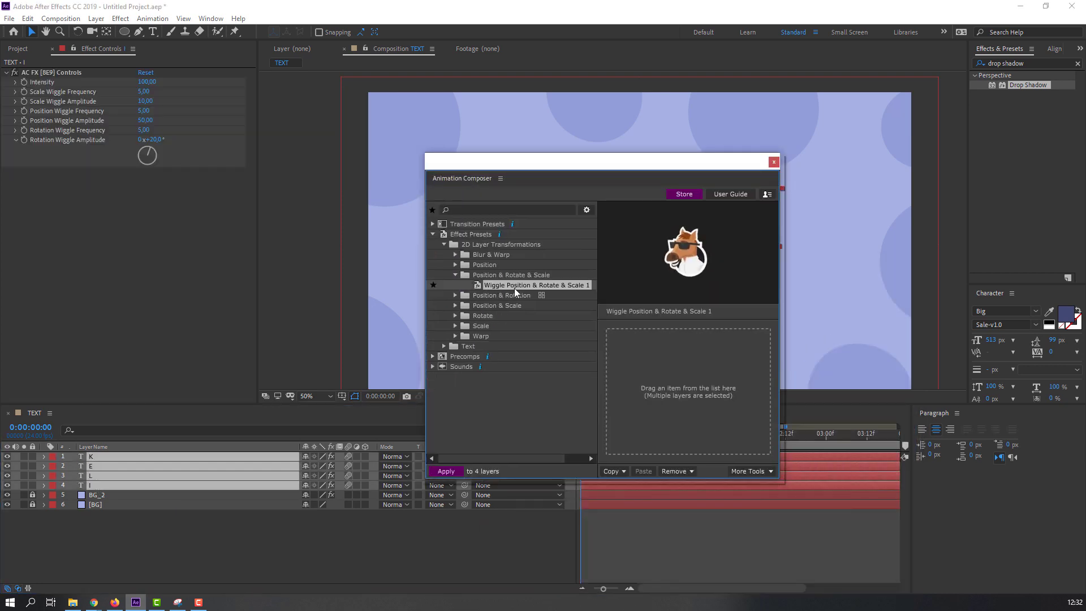
pyautogui.moveTo(641, 170); pyautogui.dragTo(355, 247)
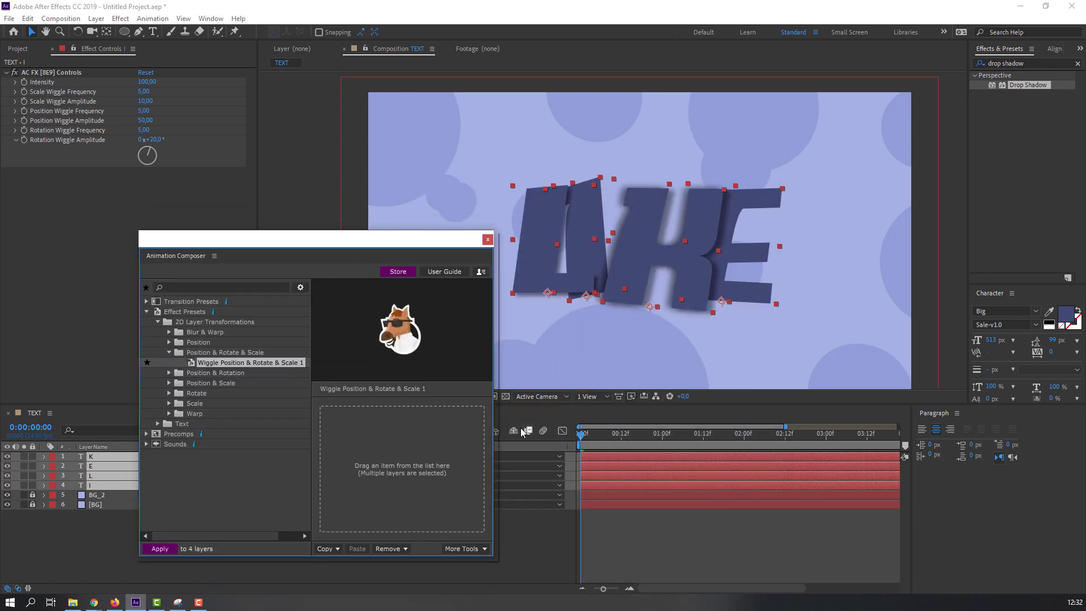
pyautogui.click(632, 435)
pyautogui.press('space')
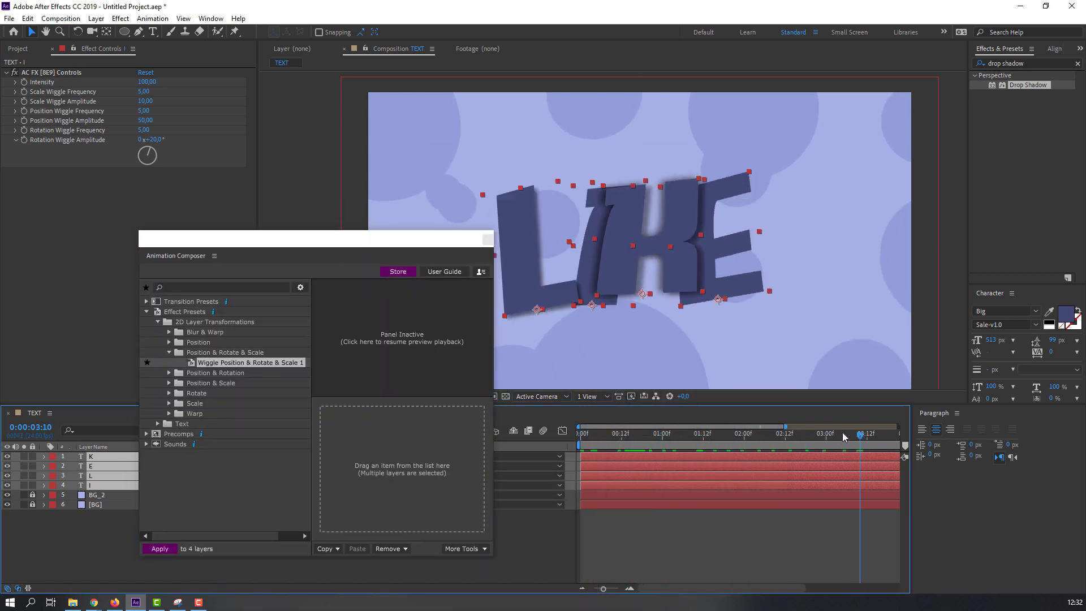
# - Set Rotation Wiggle Amplitude to -20 on letters I and E, then preview
pyautogui.click(487, 240)
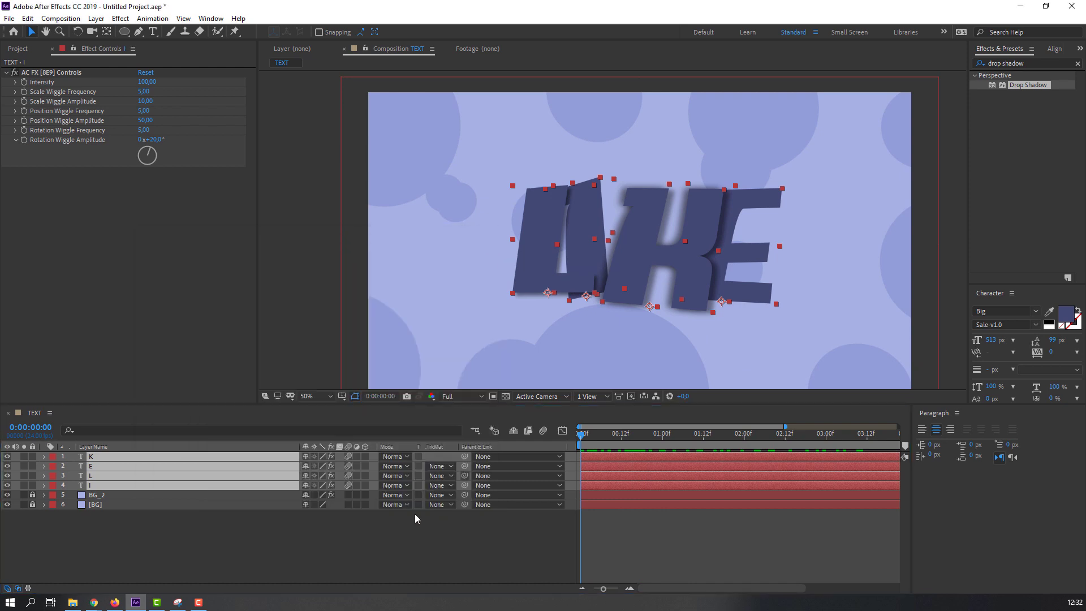
pyautogui.click(233, 561)
pyautogui.click(91, 486)
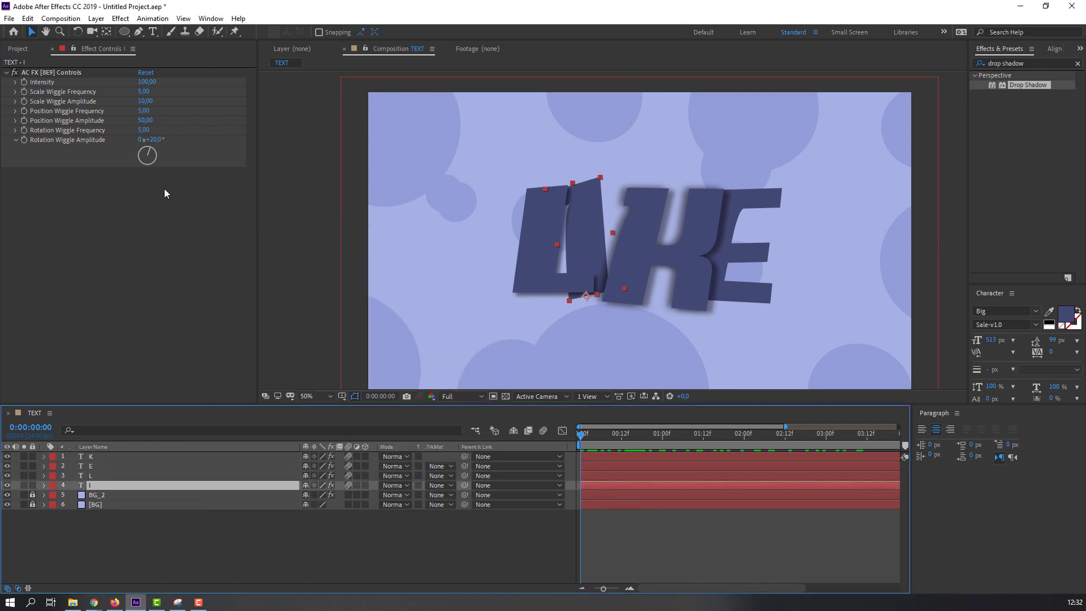
pyautogui.click(153, 139)
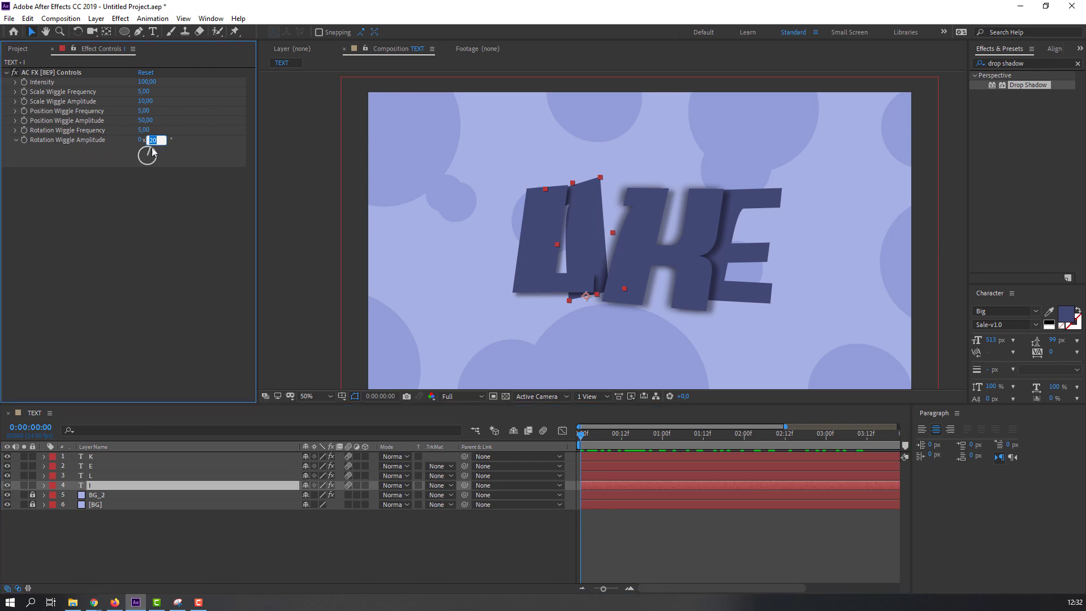
pyautogui.write('-20')
pyautogui.press('Return')
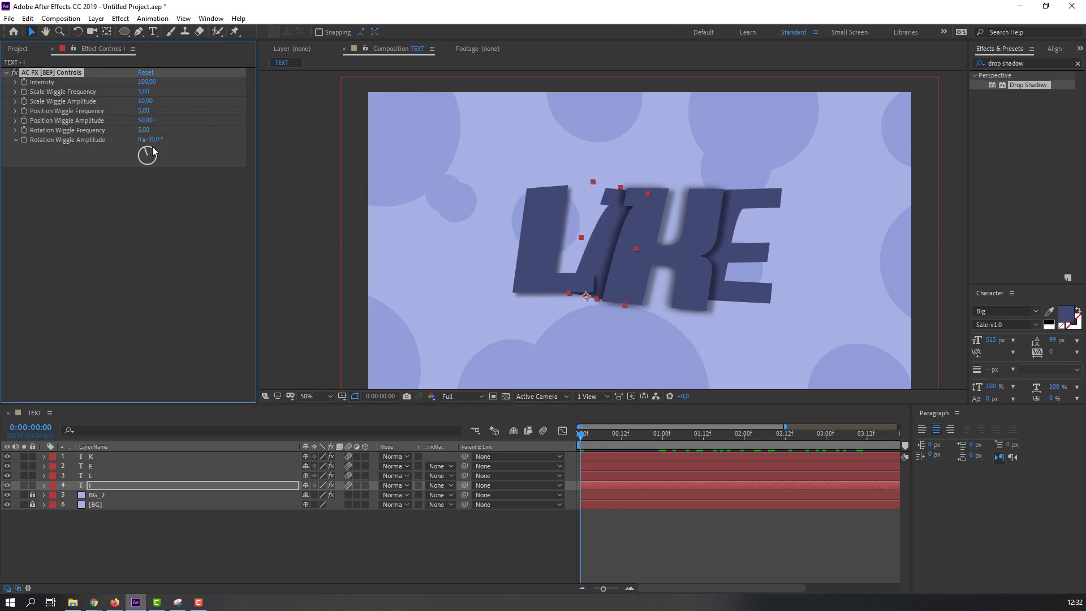
pyautogui.click(91, 465)
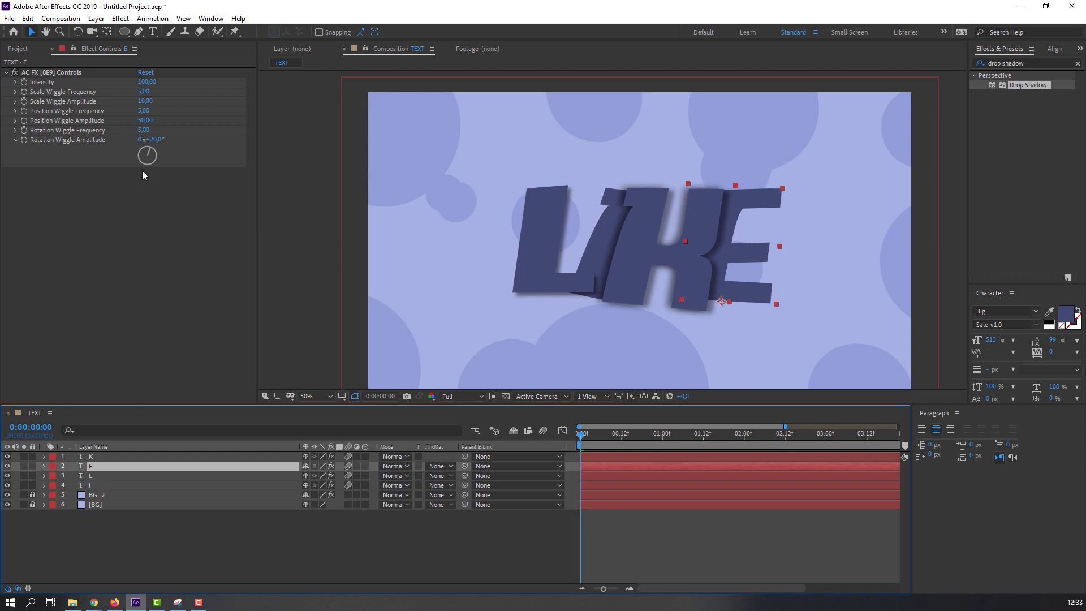
pyautogui.click(154, 139)
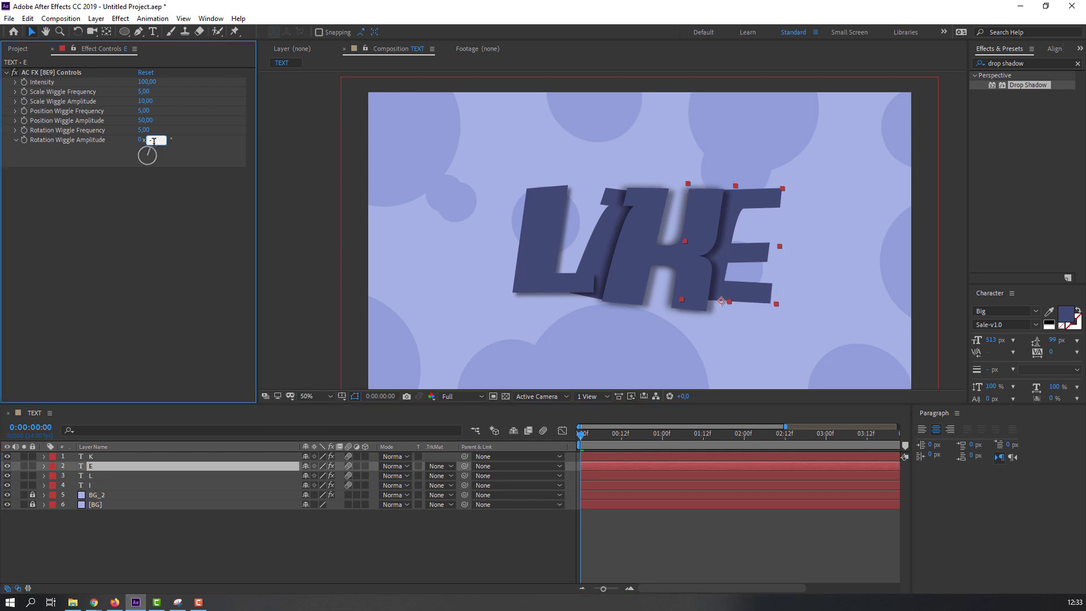
pyautogui.press('Return')
pyautogui.press('space')
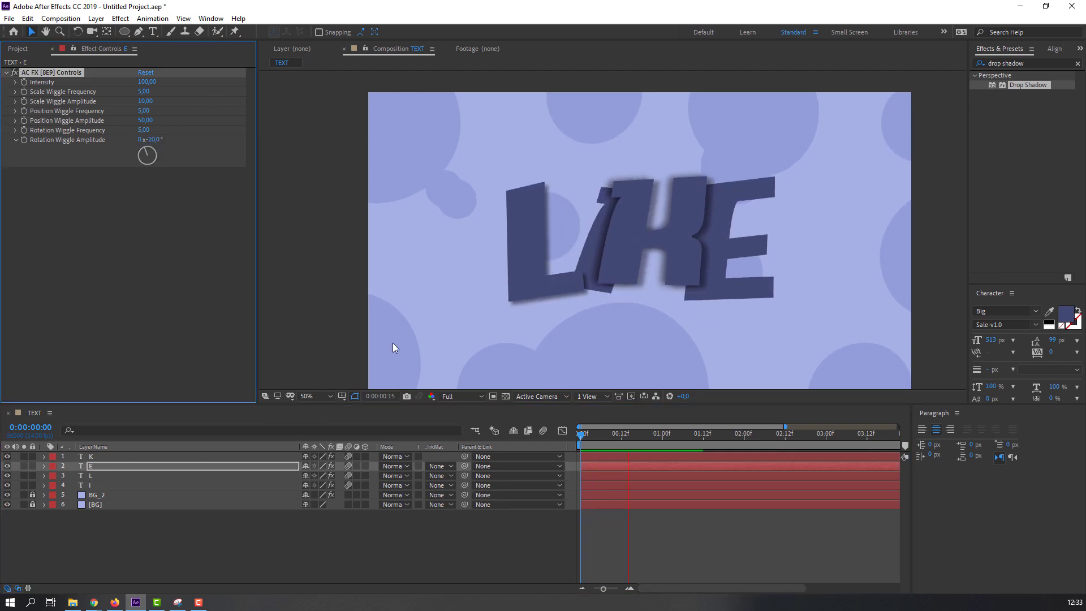
# - Lower the wiggle intensity on the letters, setting K to 50, then preview
pyautogui.click(93, 485)
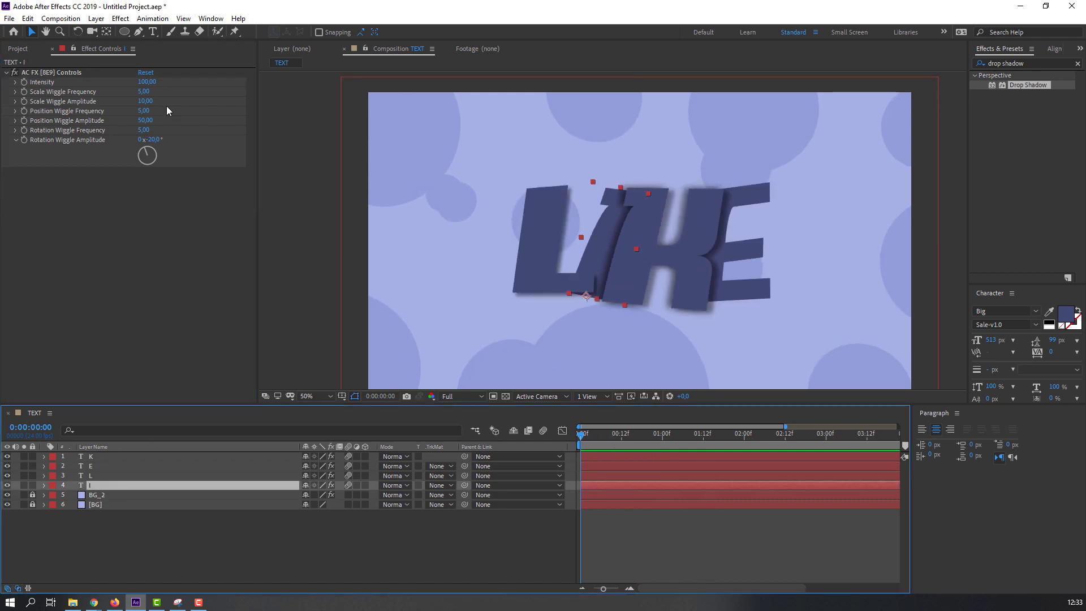
pyautogui.click(147, 82)
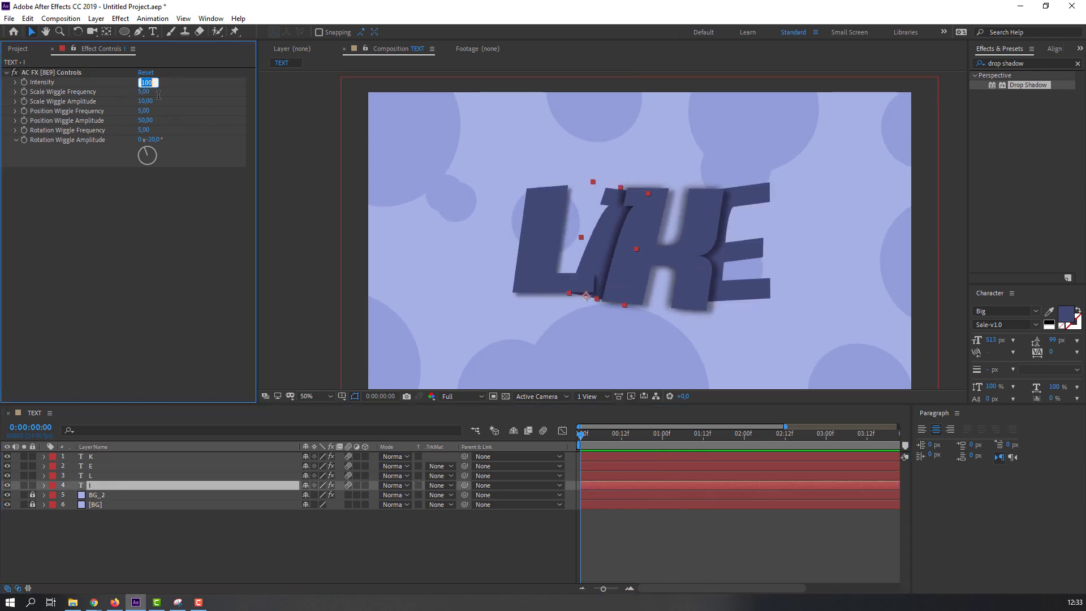
pyautogui.write('50')
pyautogui.press('Return')
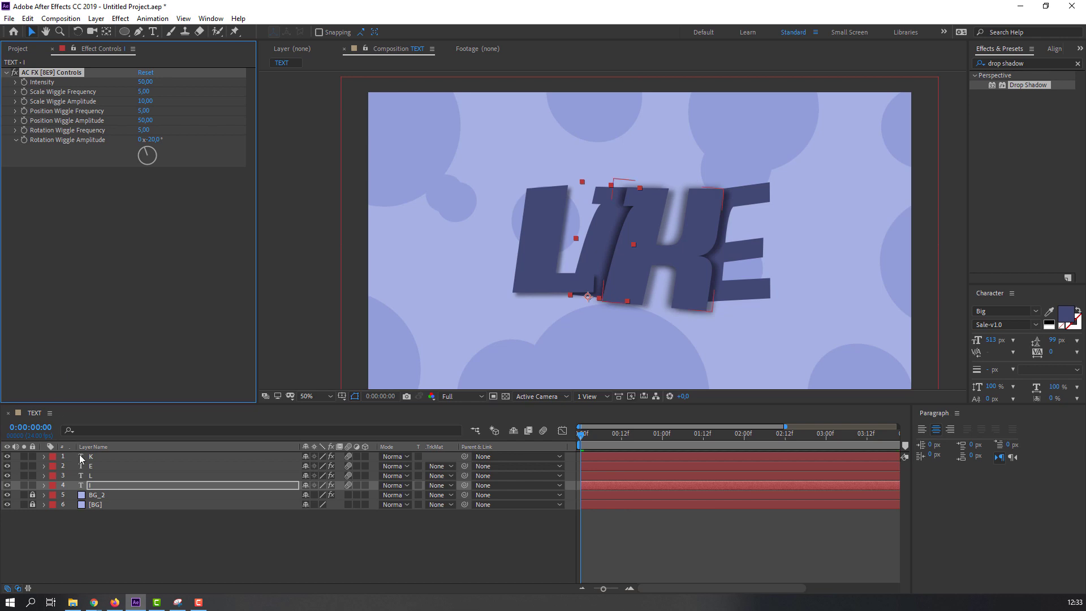
pyautogui.click(128, 476)
pyautogui.click(146, 172)
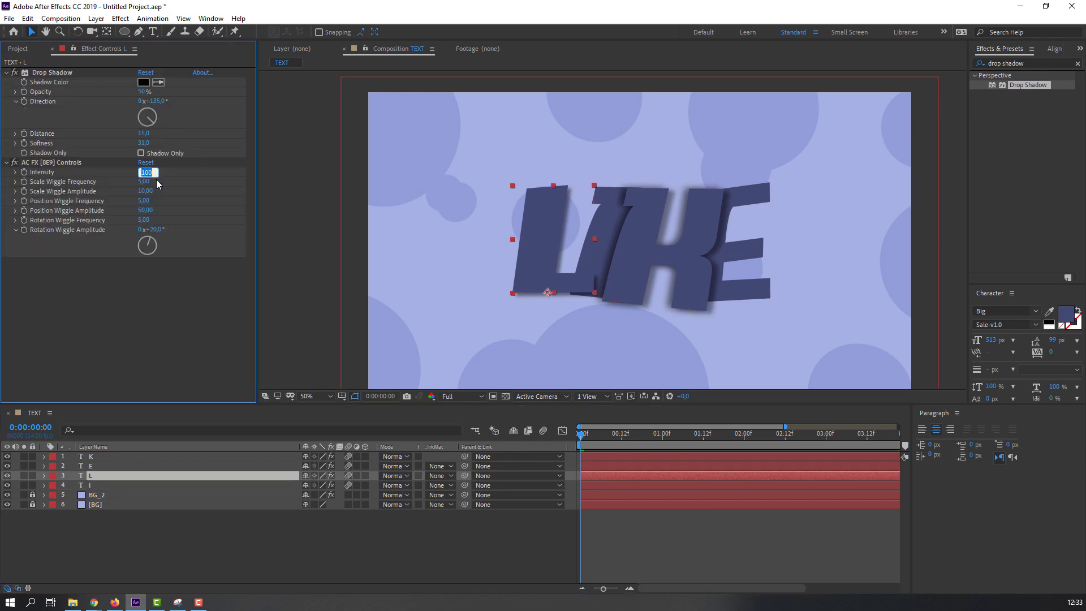
pyautogui.click(119, 466)
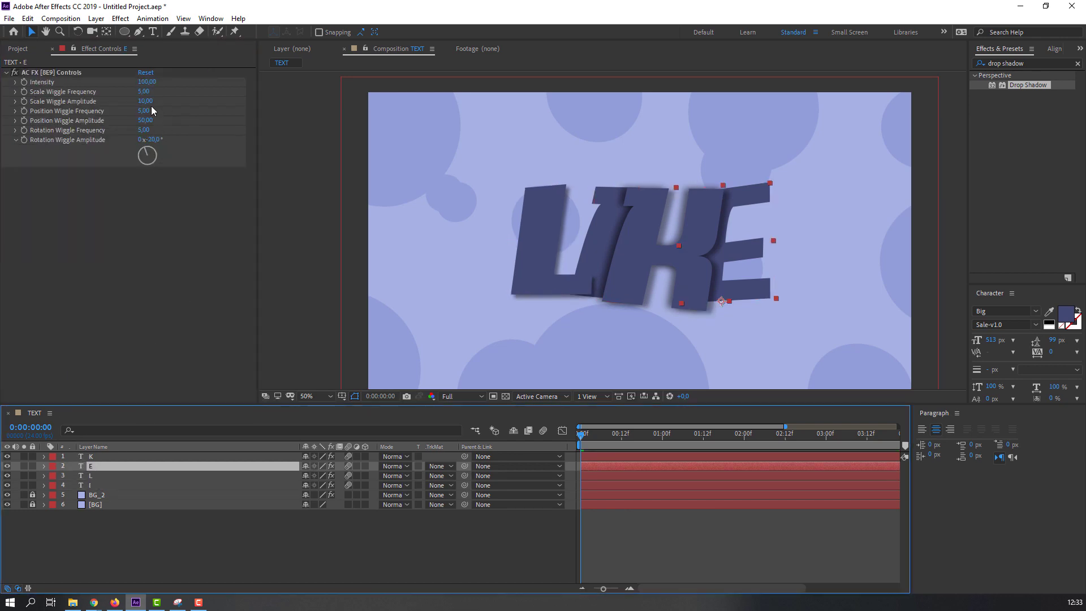
pyautogui.press('Return')
pyautogui.click(100, 457)
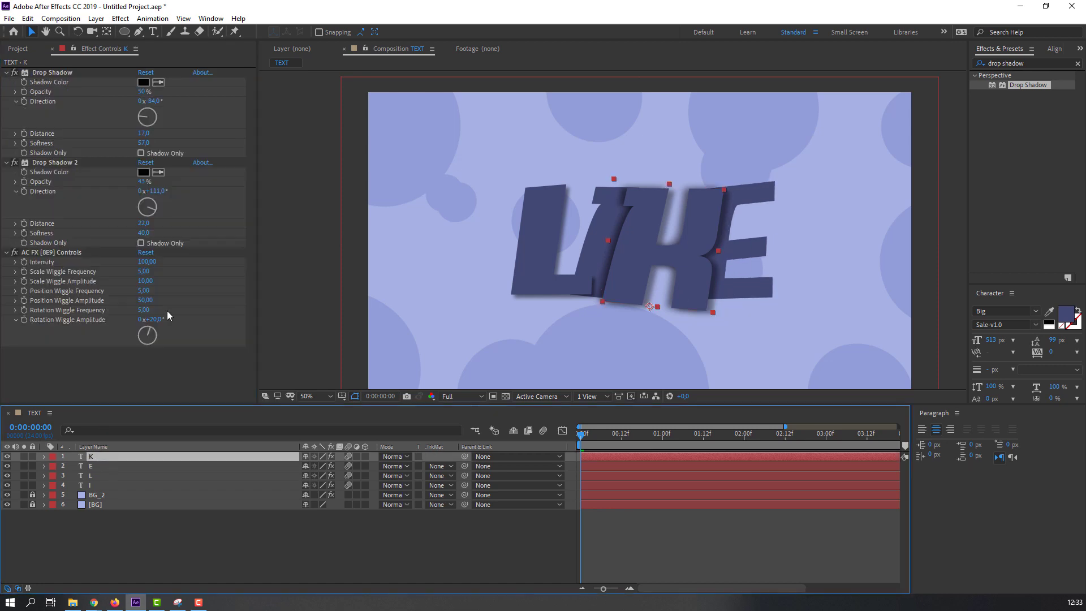
pyautogui.click(146, 261)
pyautogui.write('50')
pyautogui.press('Return')
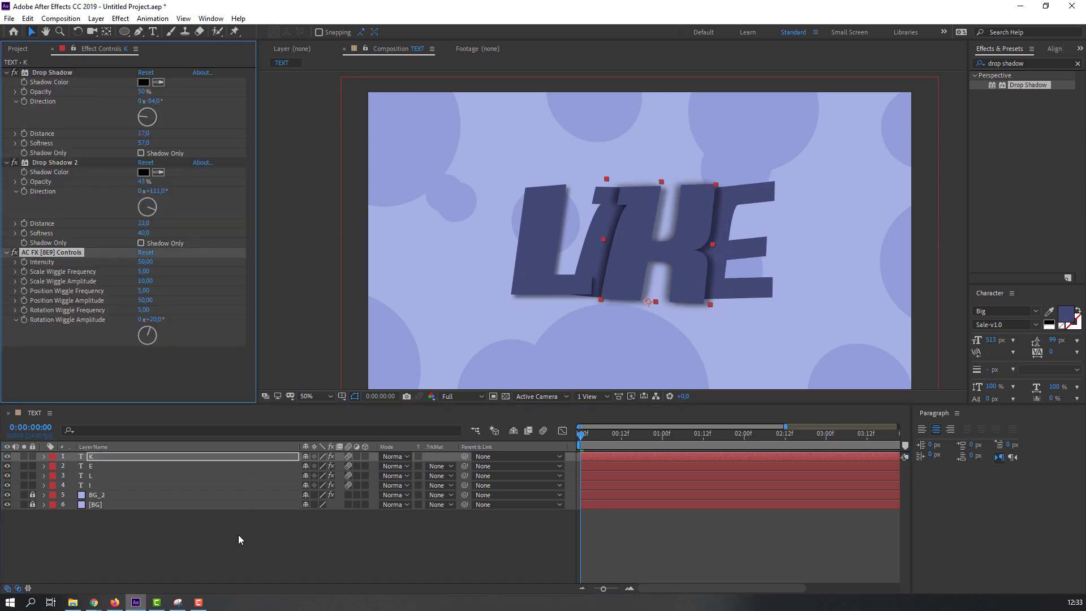
pyautogui.click(234, 508)
pyautogui.press('space')
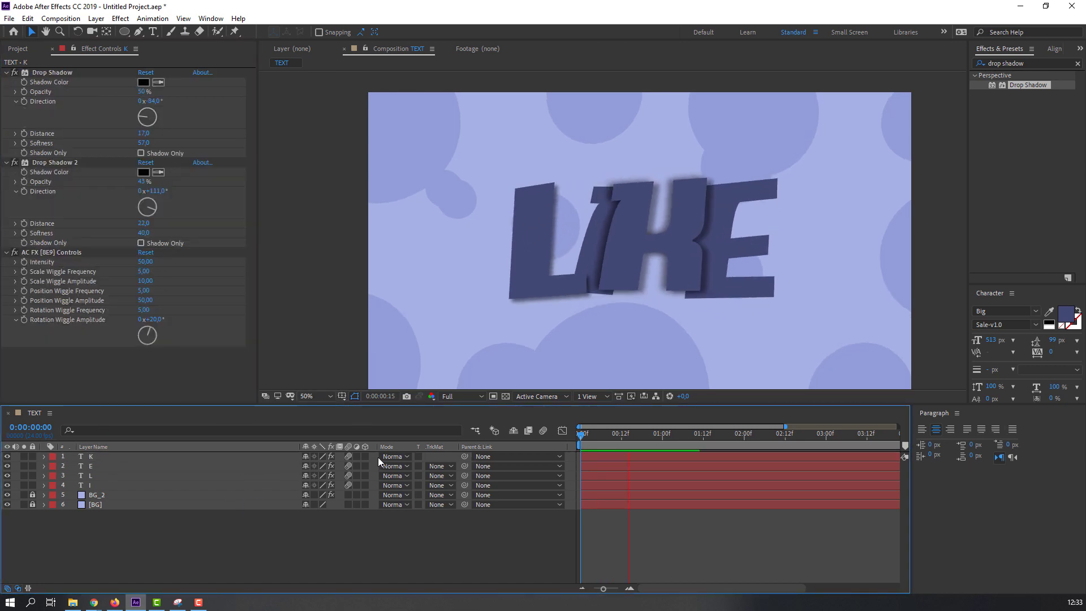